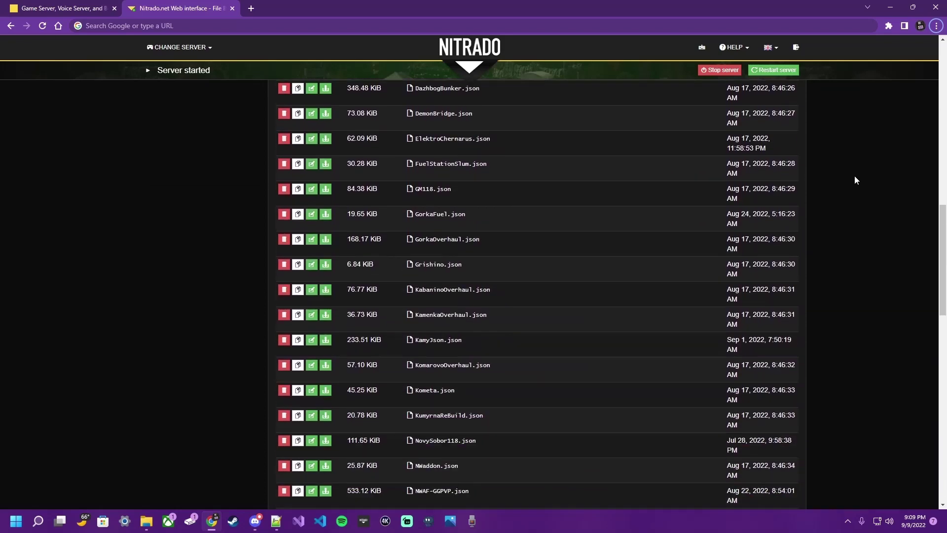
{"action": "scroll", "coordinate": [855, 179], "scroll_direction": "down", "scroll_amount": 10}
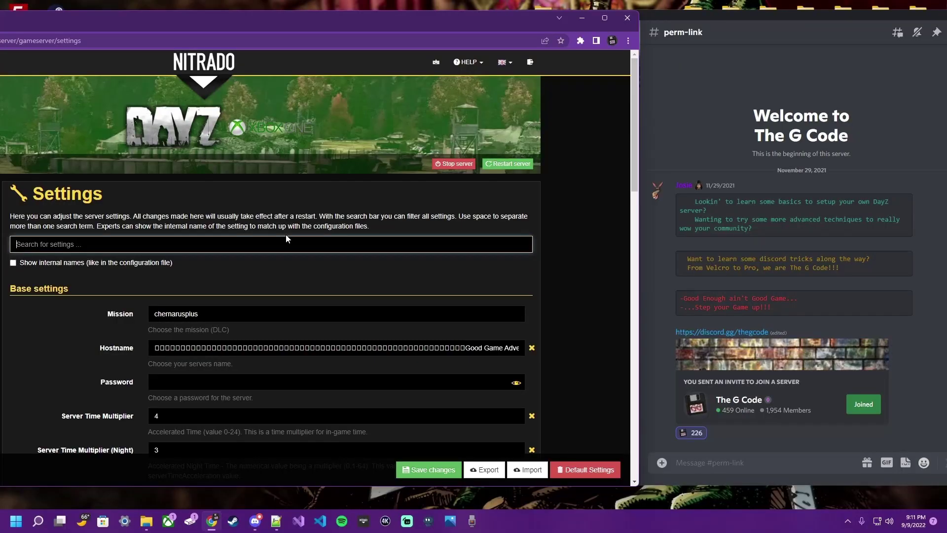
- Toggle Enable cfggameplay.json off and back on so it stays checked, then save the settings
{"action": "scroll", "coordinate": [286, 237], "scroll_direction": "down", "scroll_amount": 15}
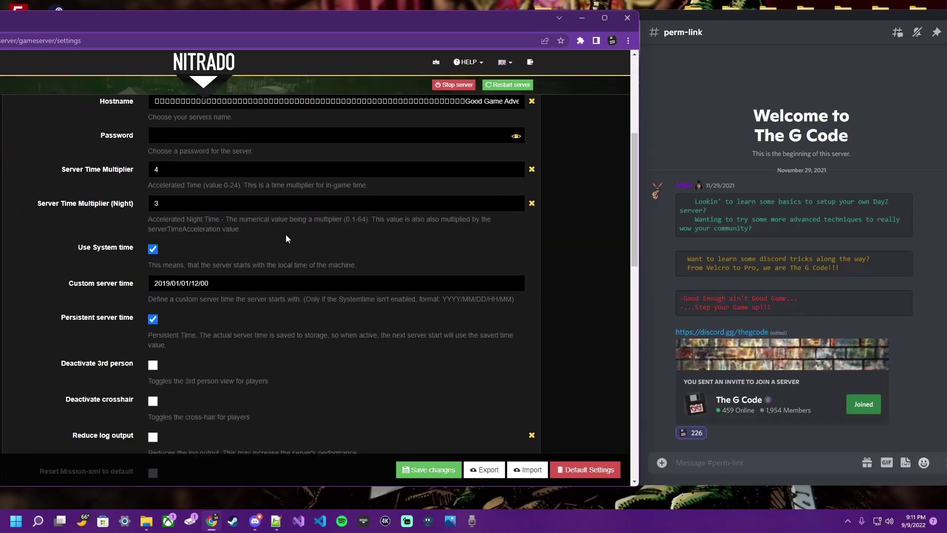
{"action": "scroll", "coordinate": [285, 235], "scroll_direction": "down", "scroll_amount": 9}
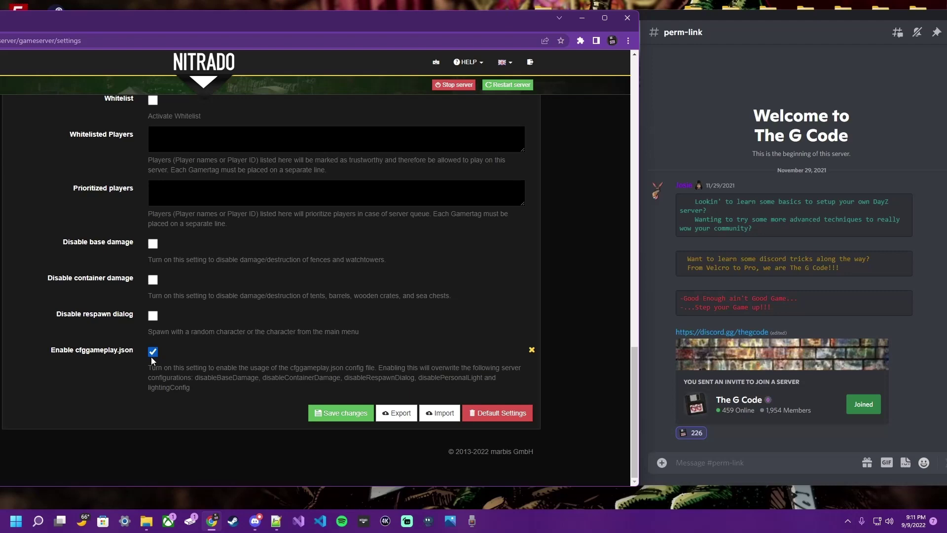
{"action": "left_click", "coordinate": [153, 352]}
{"action": "left_click", "coordinate": [152, 352]}
{"action": "left_click", "coordinate": [345, 414]}
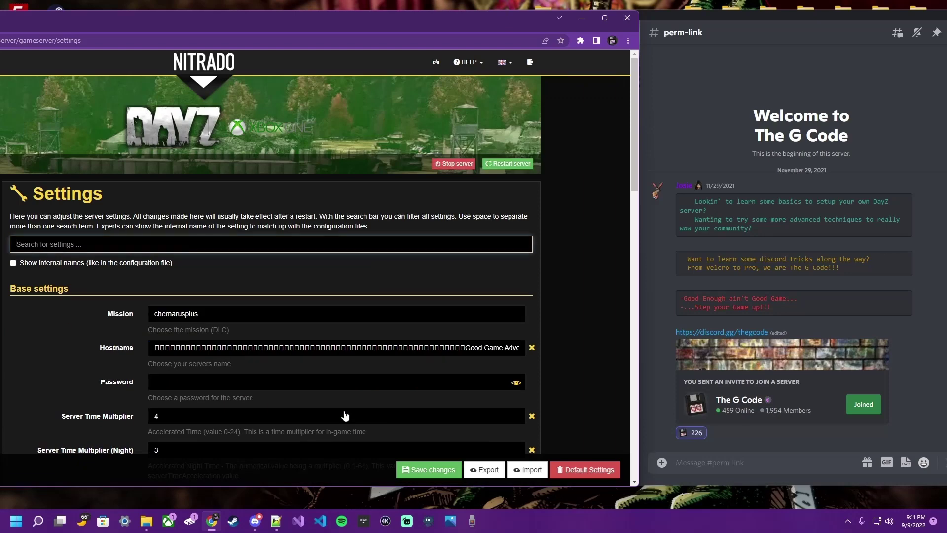
- Shift the browser window to the left and scroll the file browser back up
{"action": "scroll", "coordinate": [54, 389], "scroll_direction": "down", "scroll_amount": 2}
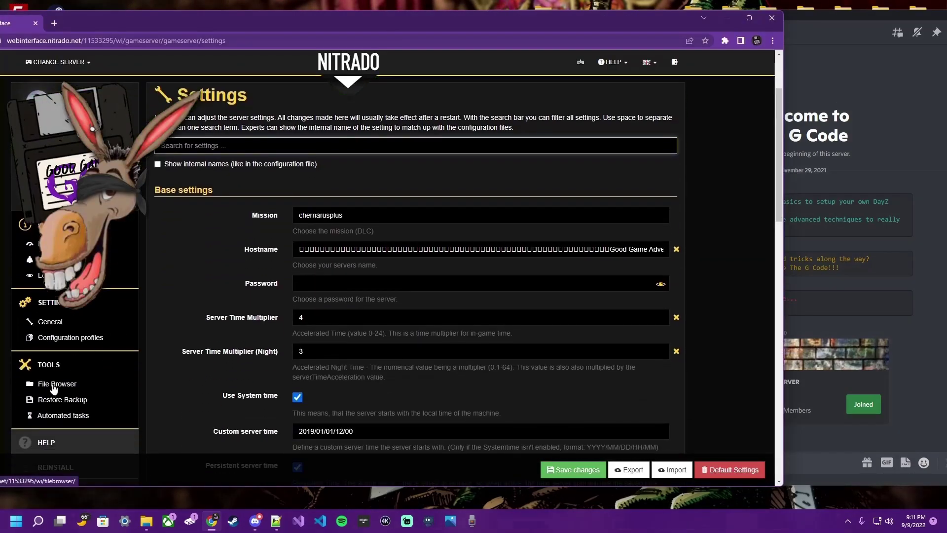
{"action": "left_click_drag", "start_coordinate": [496, 24], "coordinate": [355, 19]}
{"action": "scroll", "coordinate": [209, 285], "scroll_direction": "down", "scroll_amount": 10}
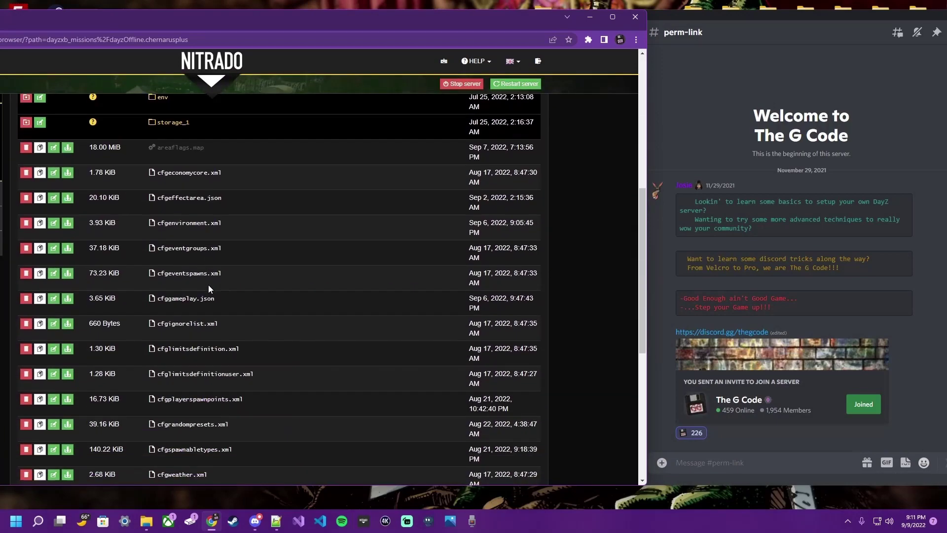
{"action": "scroll", "coordinate": [208, 285], "scroll_direction": "up", "scroll_amount": 10}
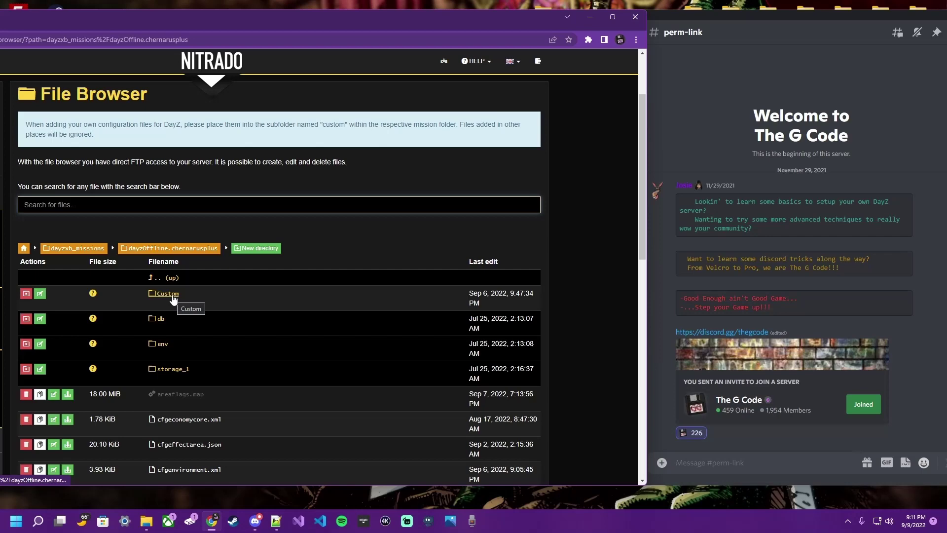
- Open the Custom folder and scroll through its JSON files
{"action": "left_click", "coordinate": [173, 298]}
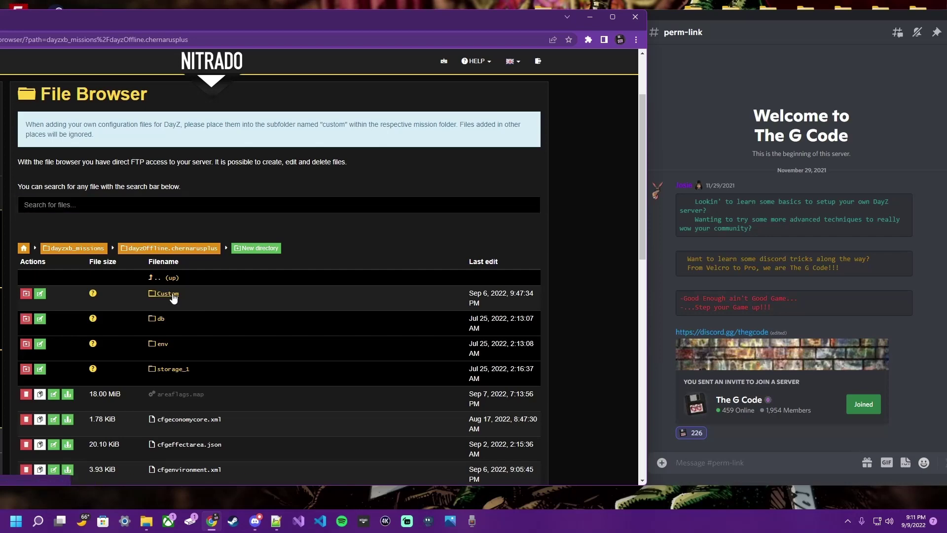
{"action": "scroll", "coordinate": [282, 319], "scroll_direction": "down", "scroll_amount": 15}
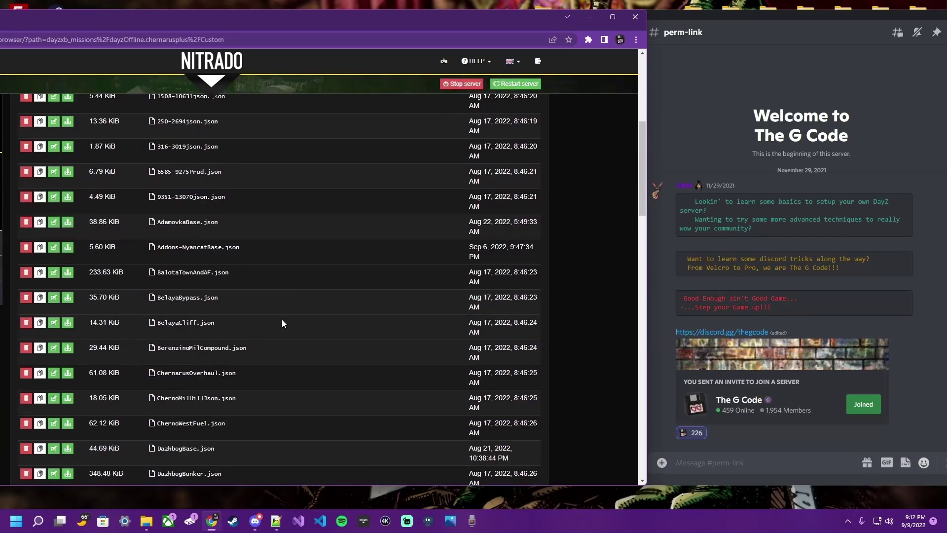
{"action": "scroll", "coordinate": [282, 319], "scroll_direction": "down", "scroll_amount": 7}
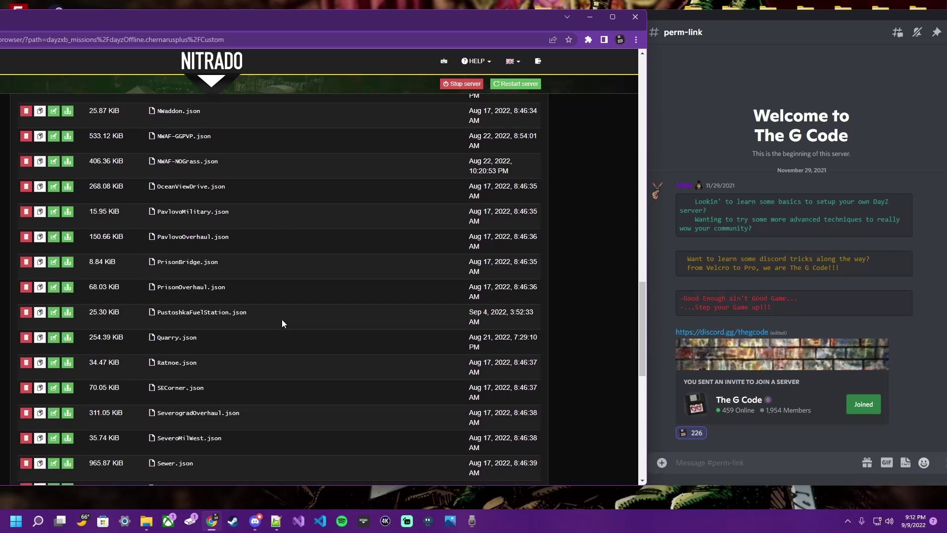
{"action": "scroll", "coordinate": [283, 319], "scroll_direction": "up", "scroll_amount": 9}
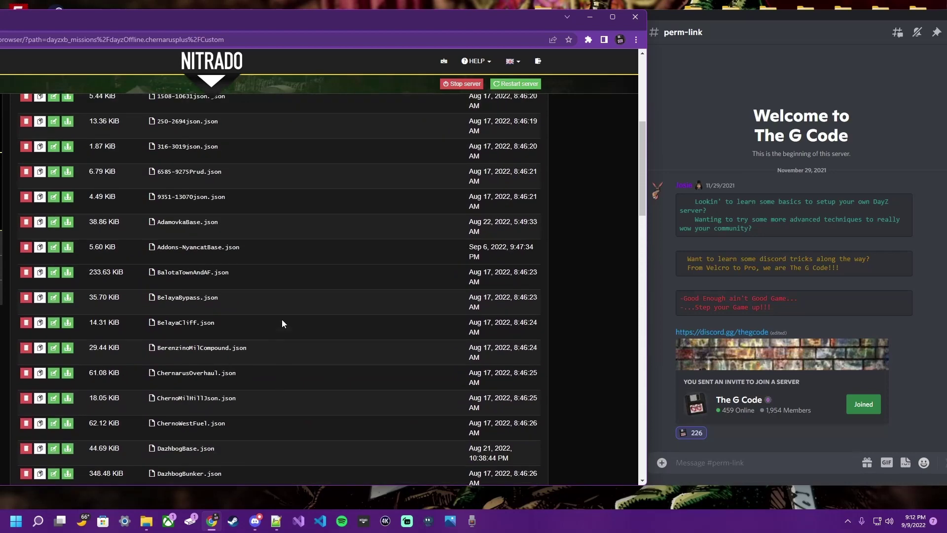
{"action": "scroll", "coordinate": [282, 318], "scroll_direction": "down", "scroll_amount": 6}
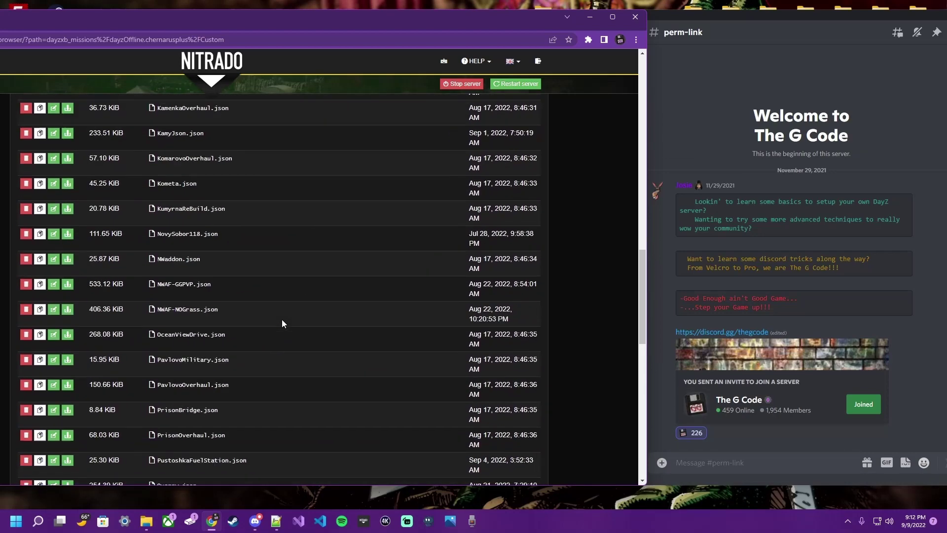
- Browse File Explorer to Documents > DayZ > Editor
{"action": "left_click", "coordinate": [144, 528]}
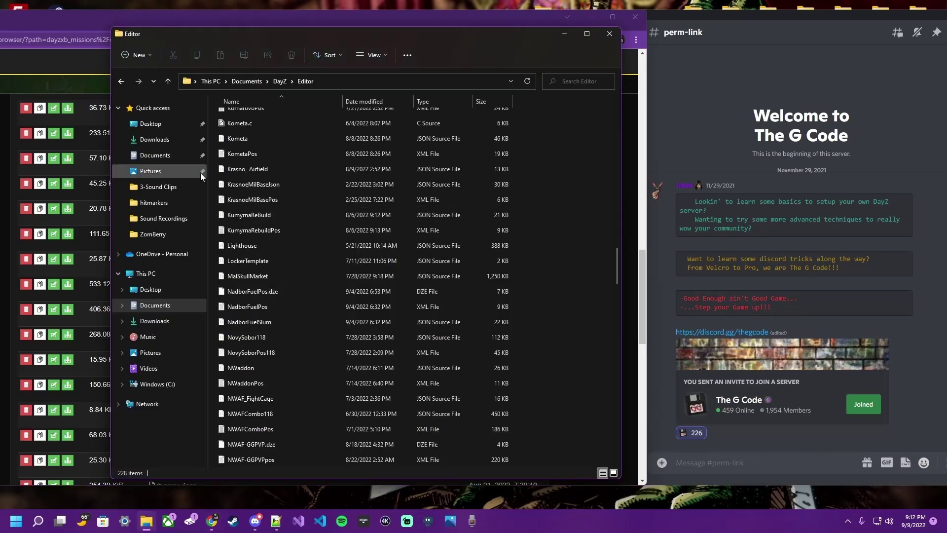
{"action": "left_click", "coordinate": [157, 155]}
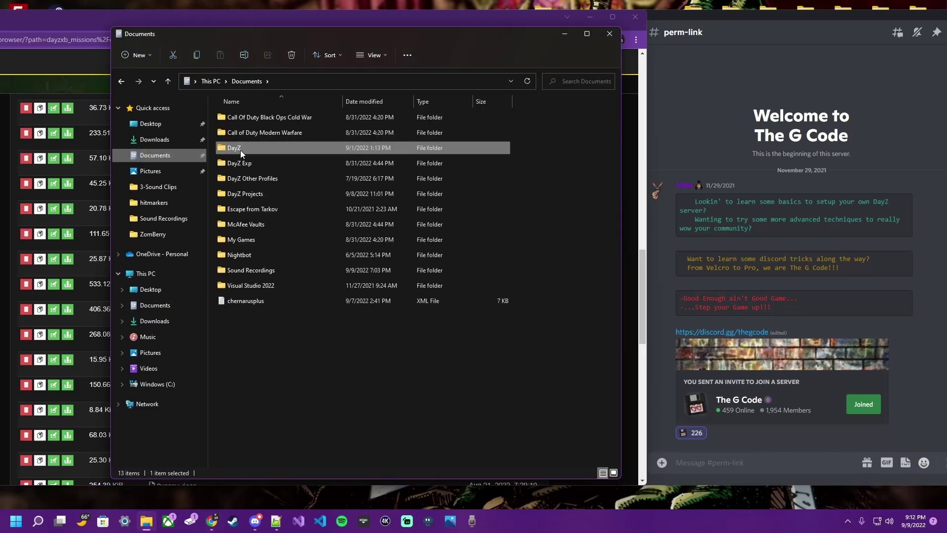
{"action": "double_click", "coordinate": [241, 148]}
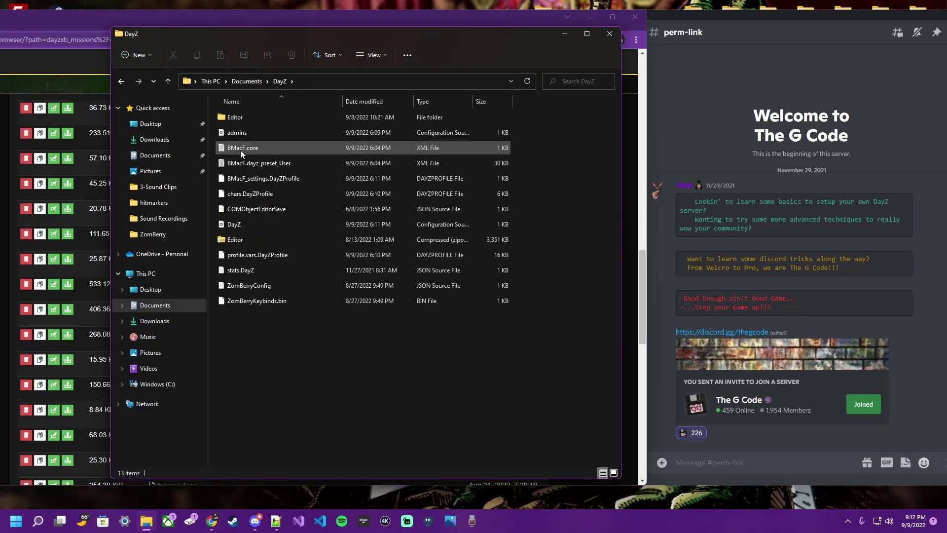
{"action": "double_click", "coordinate": [238, 121]}
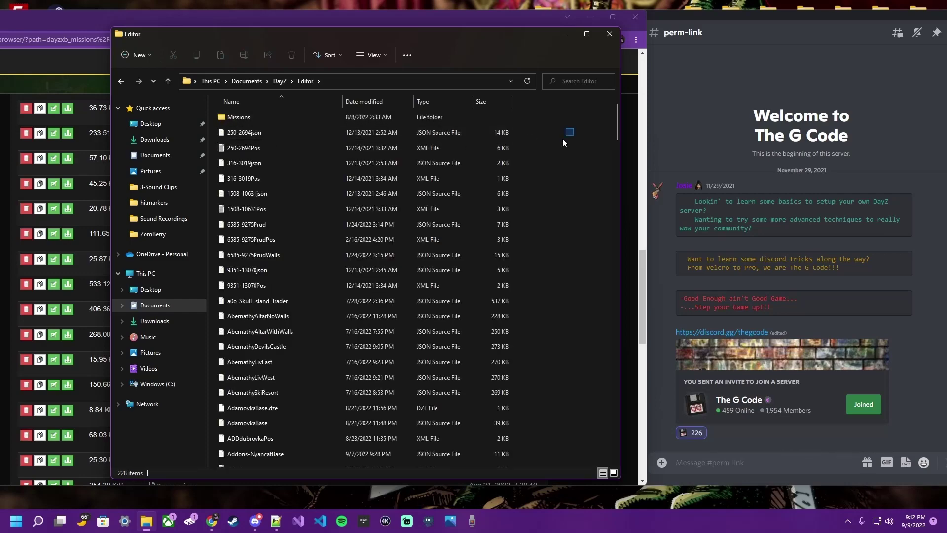
- Scroll the Editor folder's files and select Altar118Master
{"action": "left_click_drag", "start_coordinate": [562, 138], "coordinate": [300, 444]}
{"action": "left_click", "coordinate": [558, 307]}
{"action": "scroll", "coordinate": [556, 307], "scroll_direction": "down", "scroll_amount": 20}
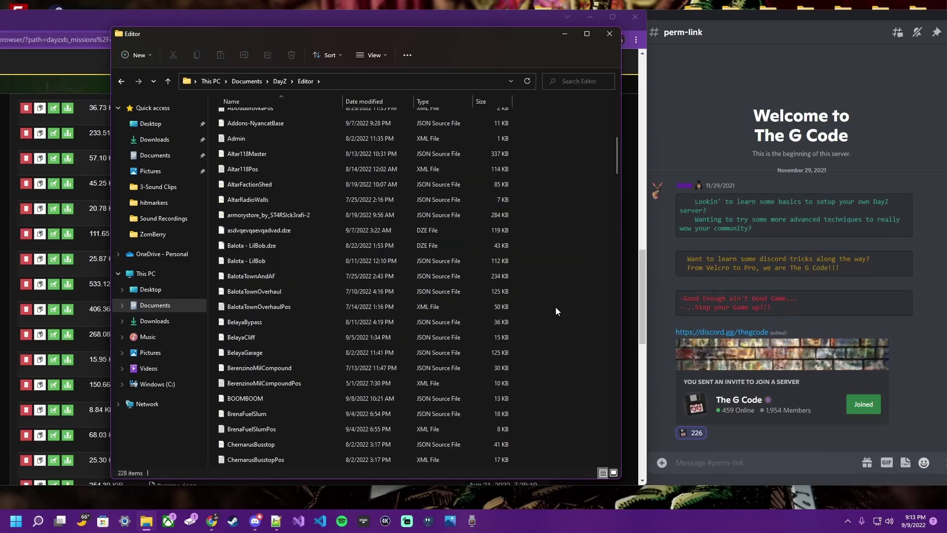
{"action": "scroll", "coordinate": [556, 308], "scroll_direction": "up", "scroll_amount": 6}
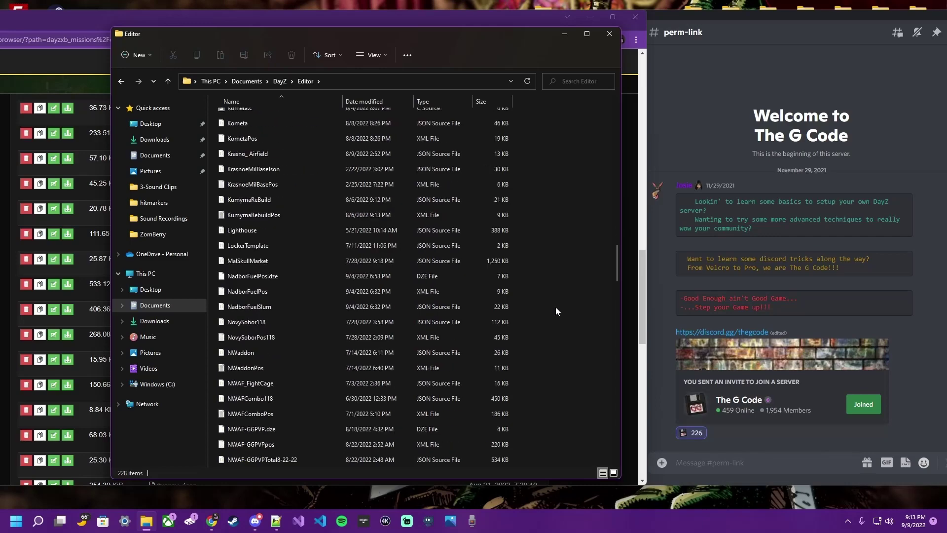
{"action": "scroll", "coordinate": [556, 306], "scroll_direction": "up", "scroll_amount": 9}
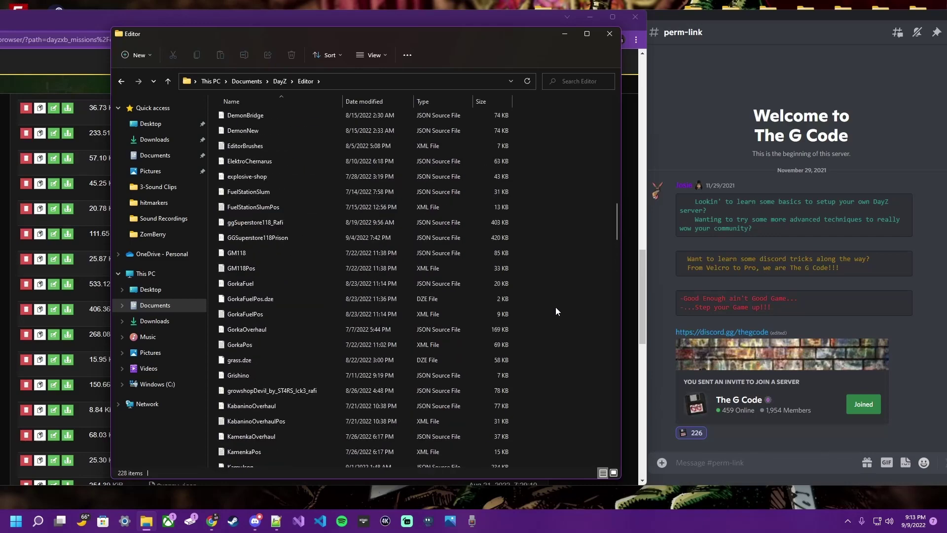
{"action": "scroll", "coordinate": [555, 310], "scroll_direction": "up", "scroll_amount": 7}
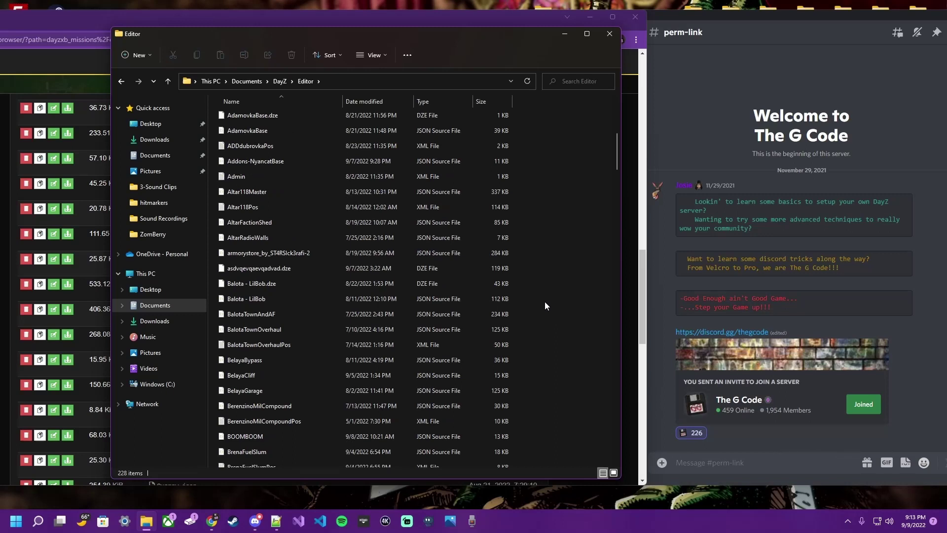
{"action": "left_click", "coordinate": [254, 192]}
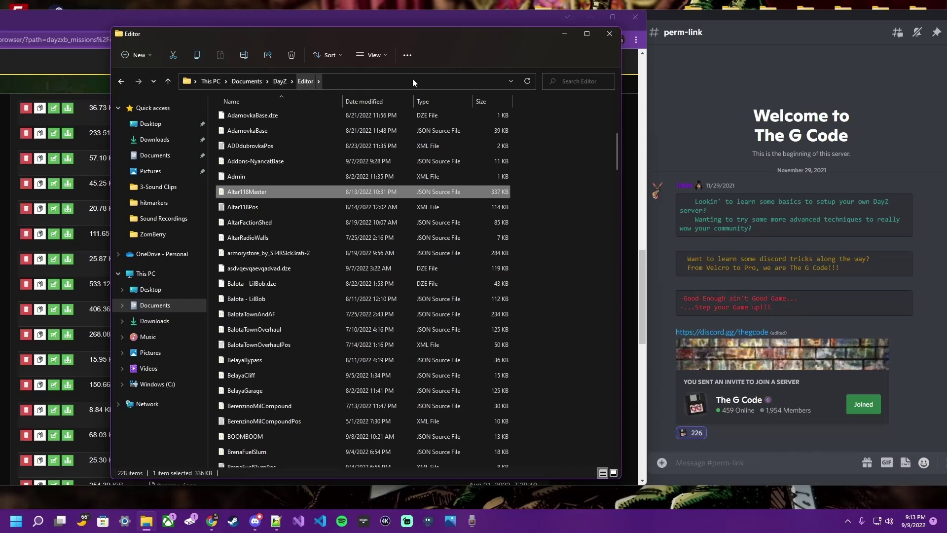
- Close File Explorer and start a file upload into the Custom folder
{"action": "left_click", "coordinate": [610, 34]}
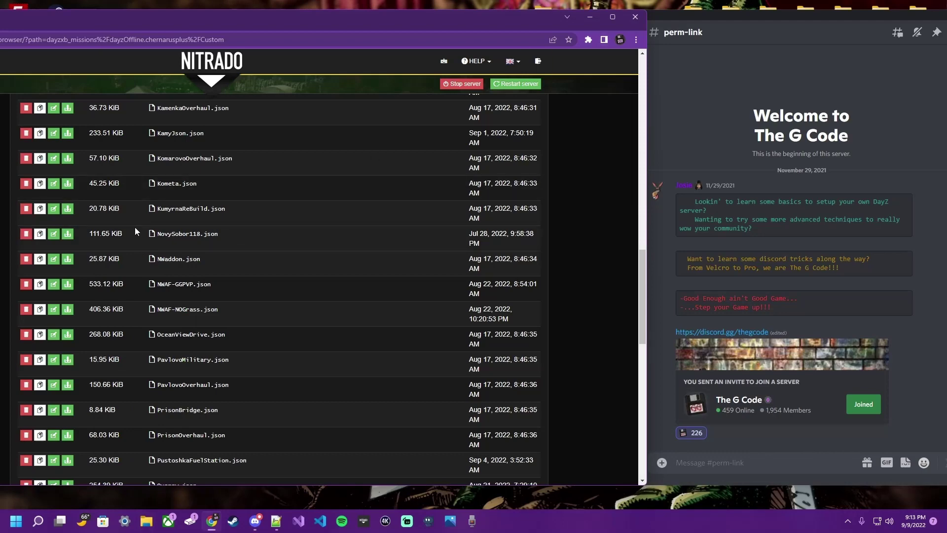
{"action": "scroll", "coordinate": [256, 207], "scroll_direction": "down", "scroll_amount": 15}
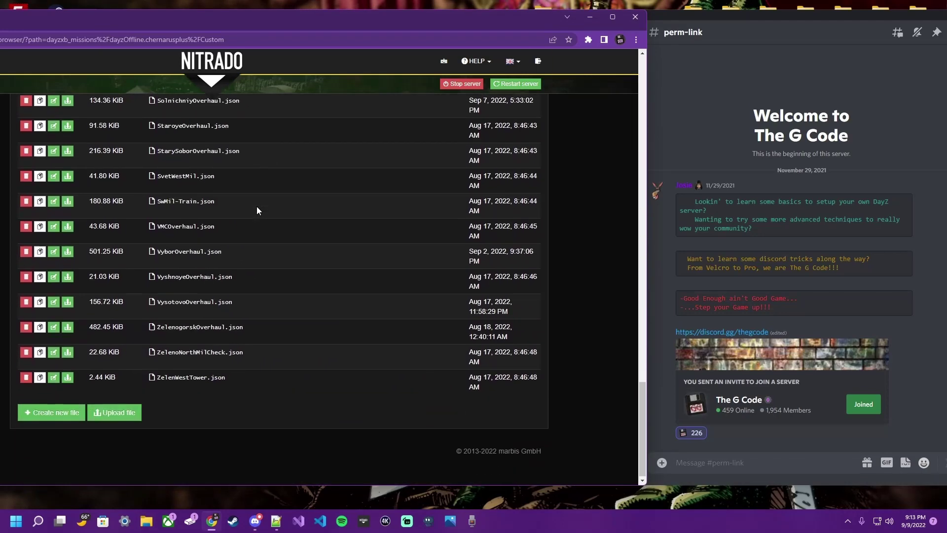
{"action": "left_click", "coordinate": [116, 413]}
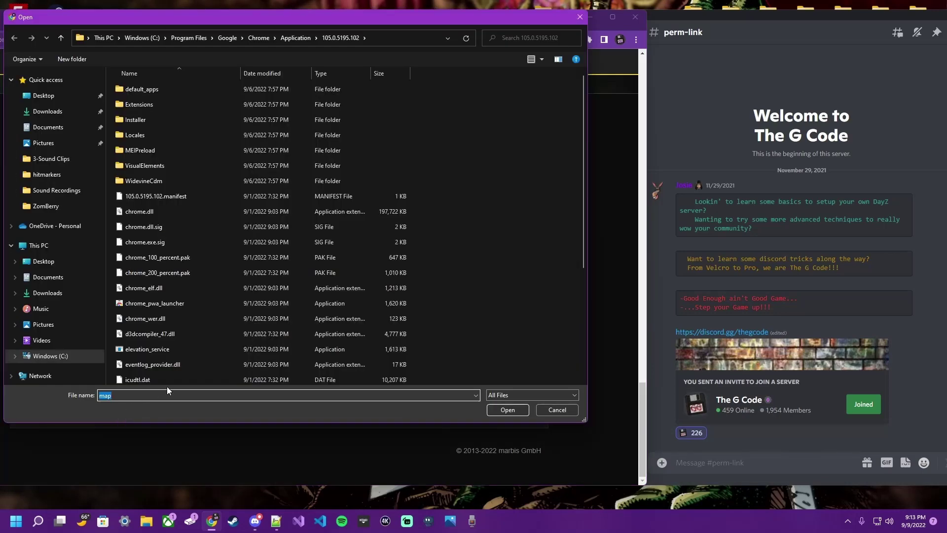
- Choose Altar118Master from Documents > DayZ > Editor and confirm the upload
{"action": "left_click", "coordinate": [48, 127]}
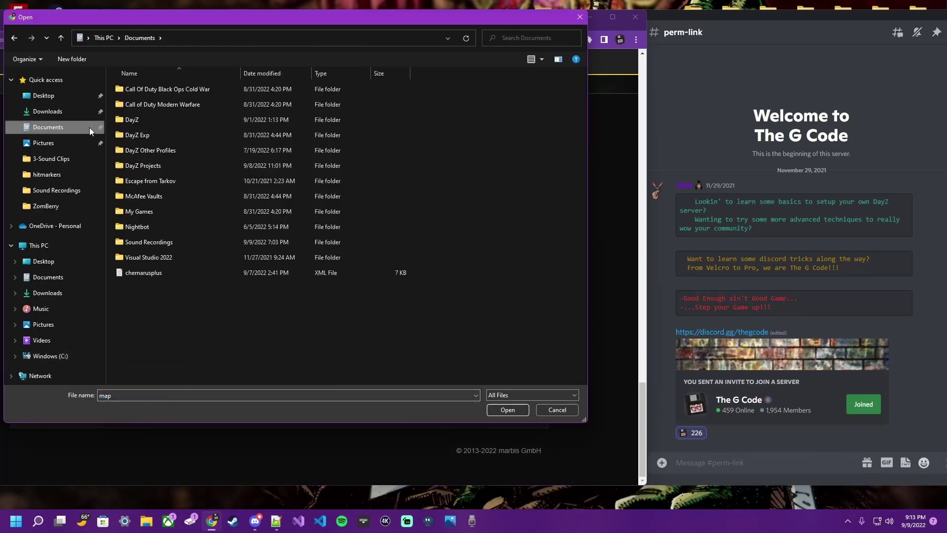
{"action": "double_click", "coordinate": [119, 124]}
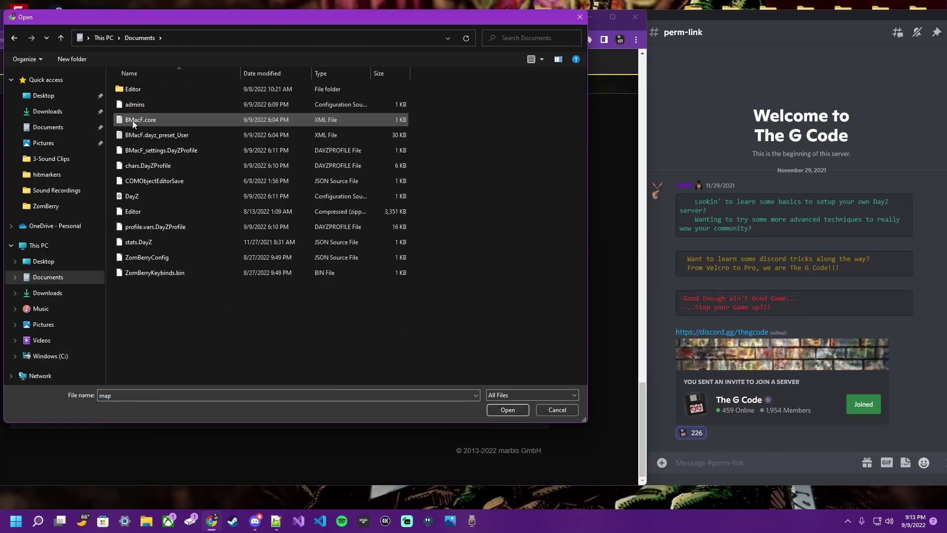
{"action": "double_click", "coordinate": [137, 88]}
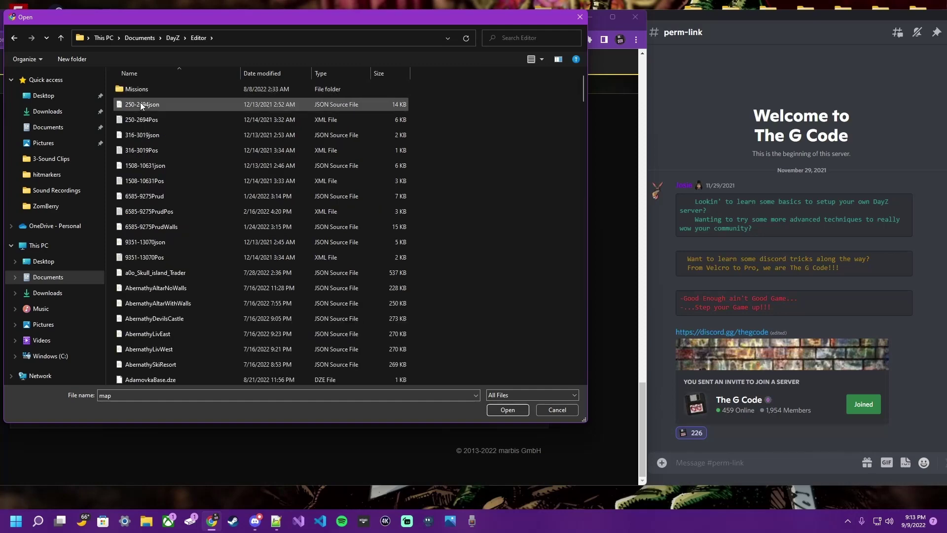
{"action": "scroll", "coordinate": [190, 212], "scroll_direction": "down", "scroll_amount": 3}
{"action": "scroll", "coordinate": [191, 212], "scroll_direction": "down", "scroll_amount": 1}
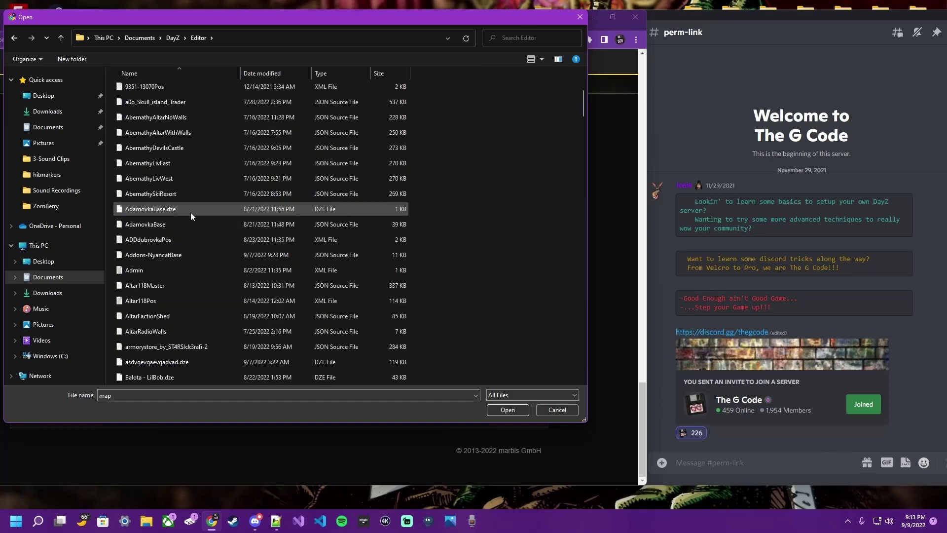
{"action": "left_click", "coordinate": [157, 288]}
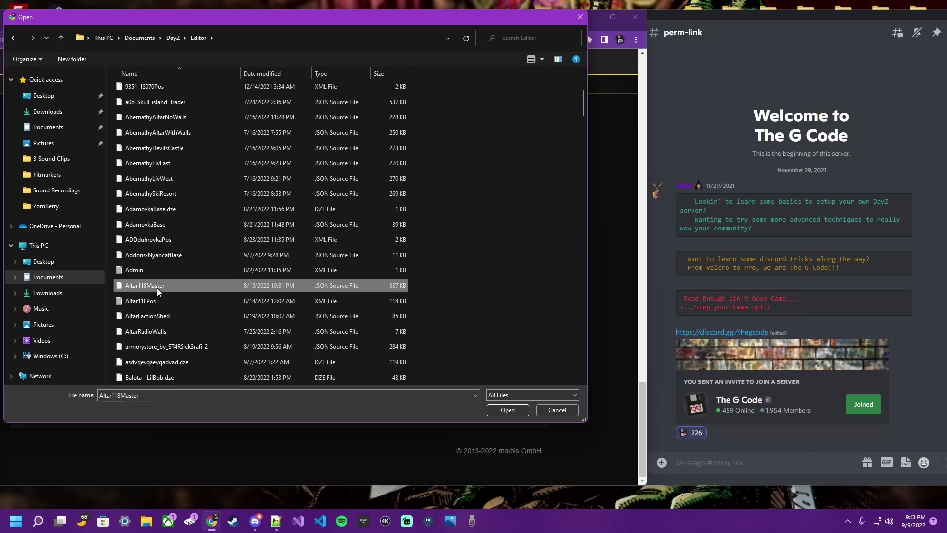
{"action": "left_click", "coordinate": [153, 286]}
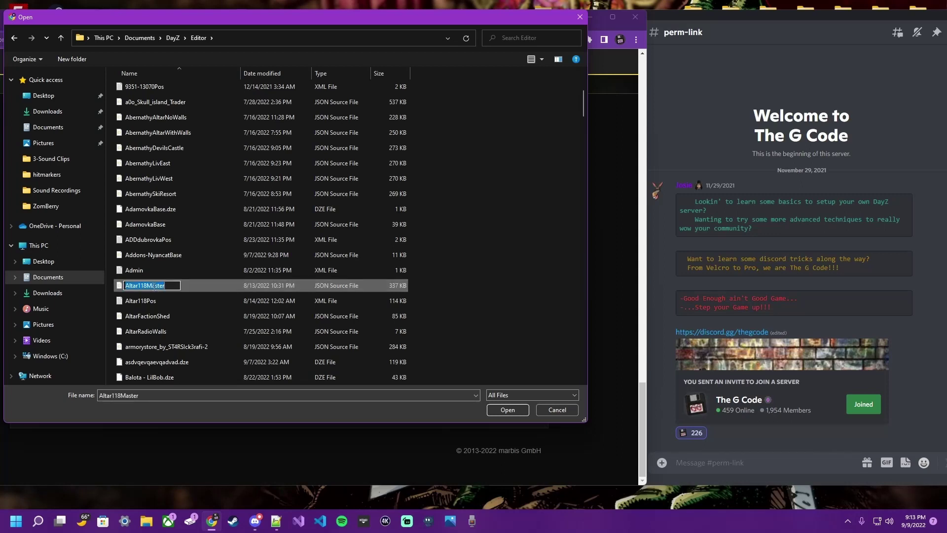
{"action": "key", "text": "Escape"}
{"action": "left_click", "coordinate": [505, 410]}
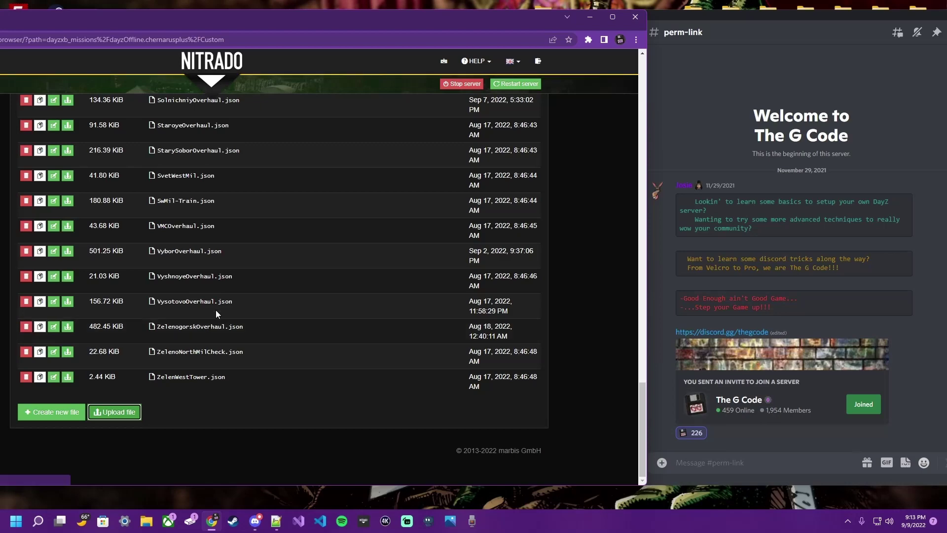
- Check the uploaded Altar118Master.json, then go up to dayzOffline.chernarusplus and scroll to cfggameplay.json
{"action": "scroll", "coordinate": [215, 310], "scroll_direction": "down", "scroll_amount": 5}
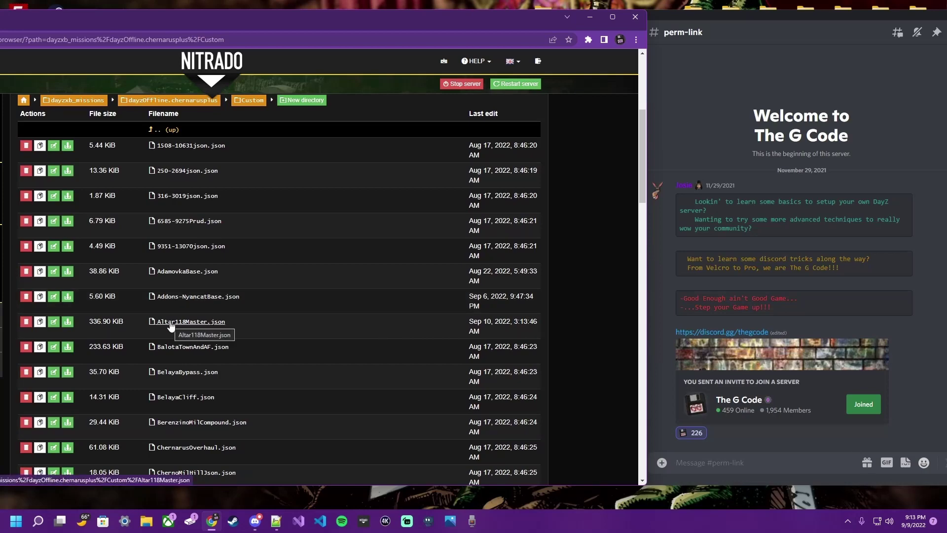
{"action": "scroll", "coordinate": [318, 255], "scroll_direction": "up", "scroll_amount": 1}
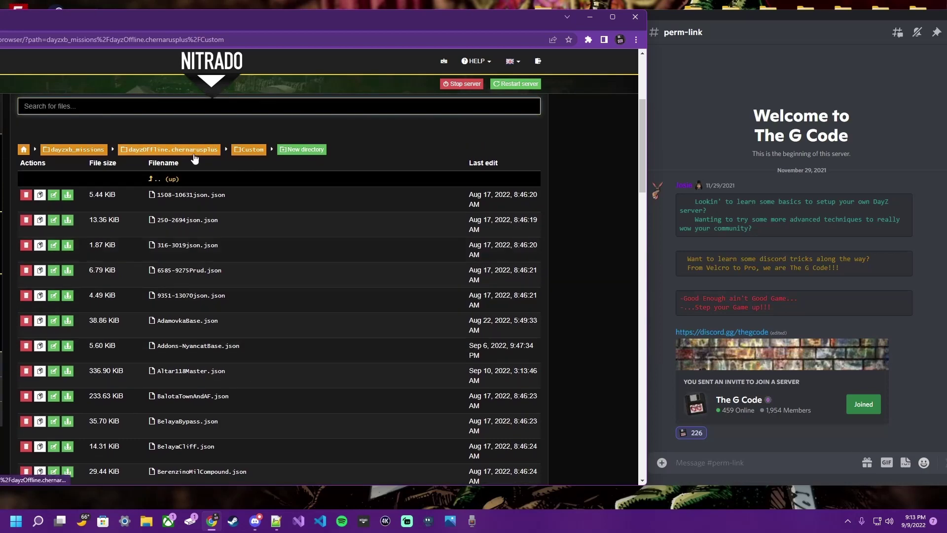
{"action": "left_click", "coordinate": [152, 152]}
{"action": "scroll", "coordinate": [252, 283], "scroll_direction": "down", "scroll_amount": 6}
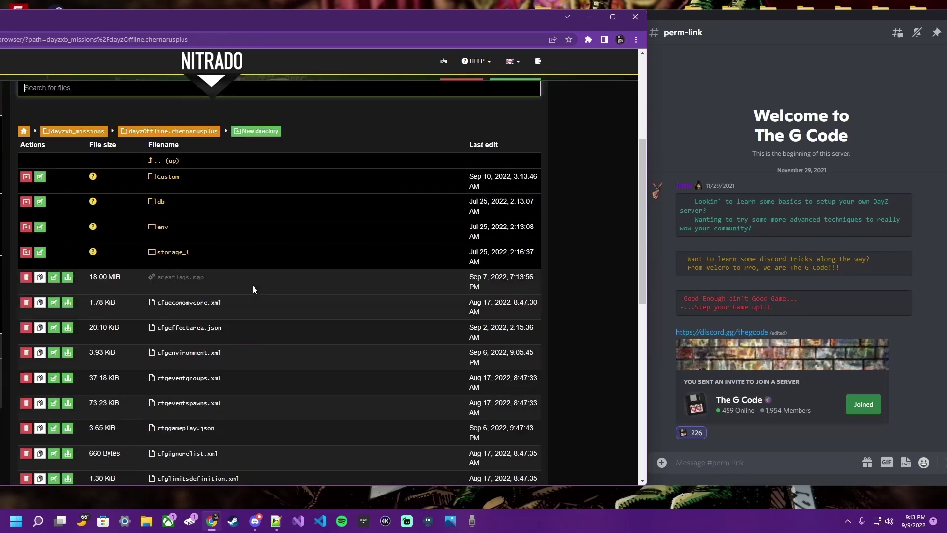
{"action": "scroll", "coordinate": [253, 290], "scroll_direction": "down", "scroll_amount": 1}
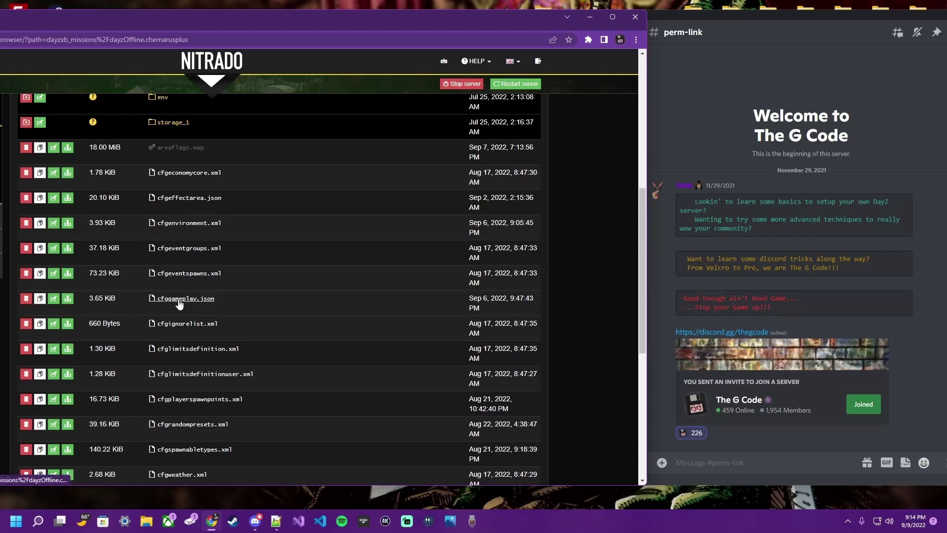
- Open cfggameplay.json in the Edit file view and scroll back to its top
{"action": "left_click", "coordinate": [179, 303]}
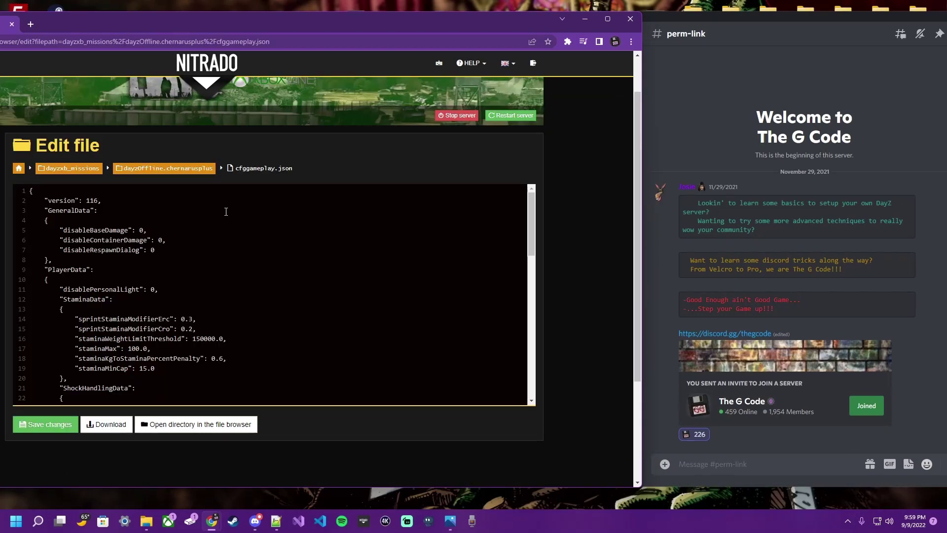
{"action": "left_click_drag", "start_coordinate": [232, 168], "coordinate": [309, 179]}
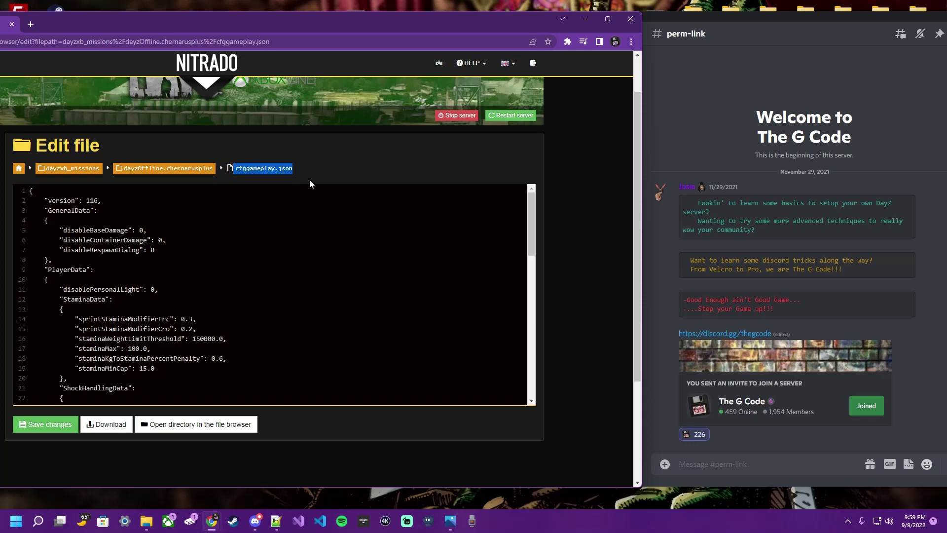
{"action": "left_click", "coordinate": [199, 221]}
{"action": "scroll", "coordinate": [199, 220], "scroll_direction": "down", "scroll_amount": 12}
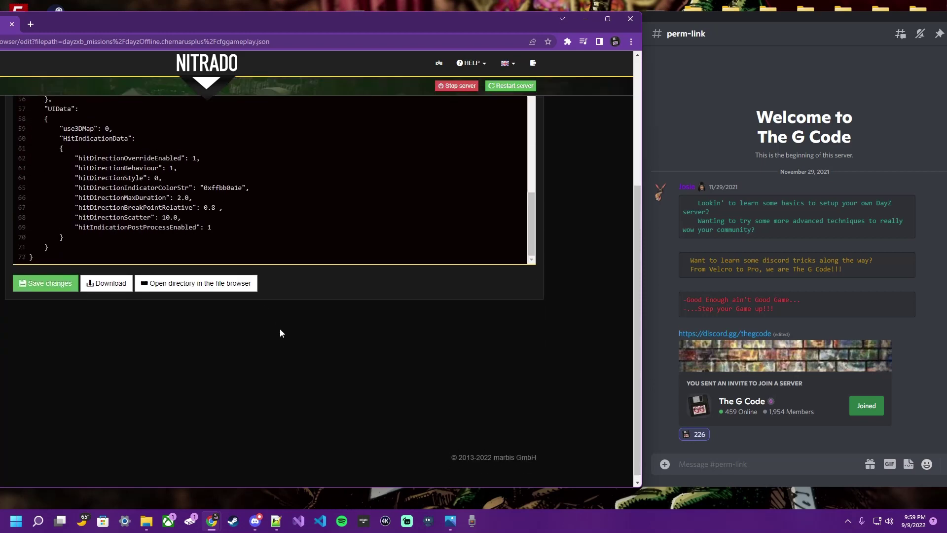
{"action": "scroll", "coordinate": [279, 328], "scroll_direction": "up", "scroll_amount": 6}
{"action": "scroll", "coordinate": [280, 329], "scroll_direction": "up", "scroll_amount": 8}
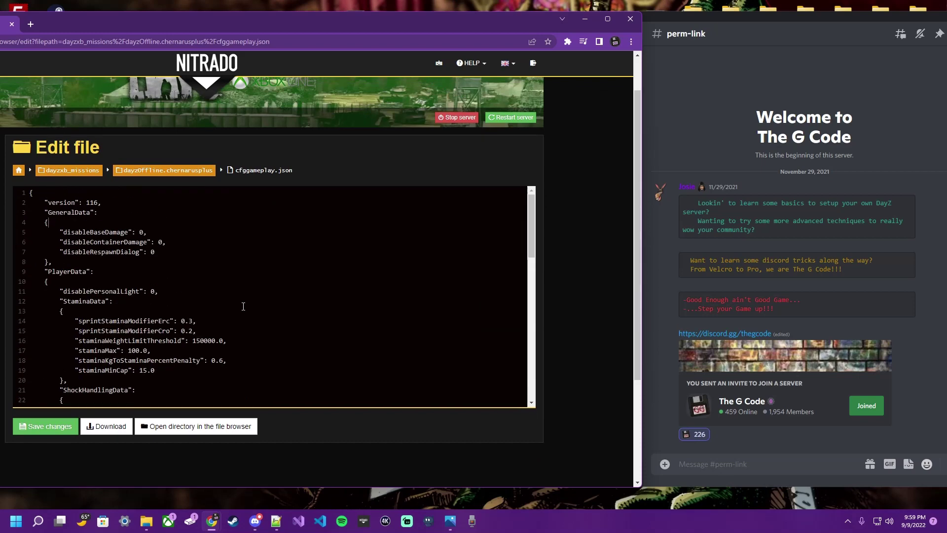
- Review the GeneralData, UIData and building settings, ending near objectSpawnersArr on line 31
{"action": "left_click_drag", "start_coordinate": [130, 221], "coordinate": [211, 279]}
{"action": "left_click", "coordinate": [223, 304]}
{"action": "scroll", "coordinate": [217, 304], "scroll_direction": "down", "scroll_amount": 12}
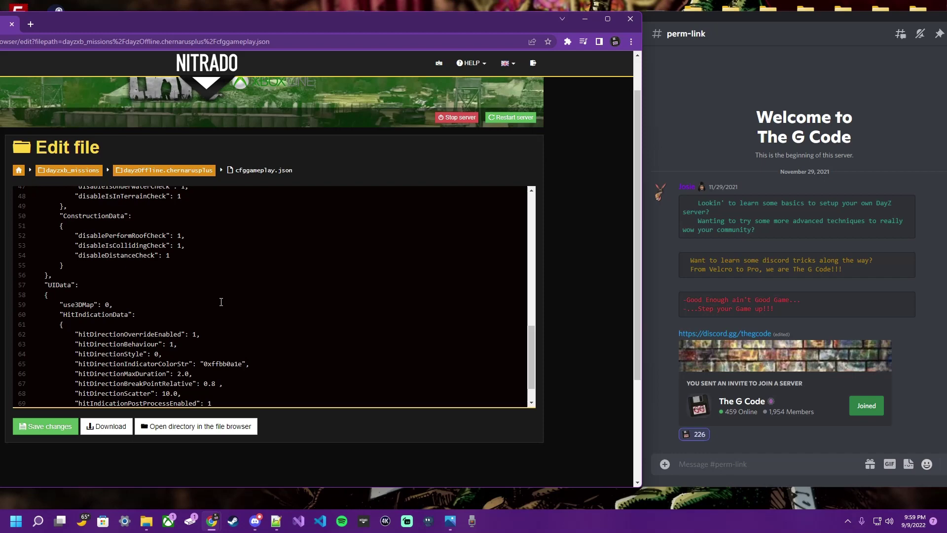
{"action": "scroll", "coordinate": [221, 302], "scroll_direction": "down", "scroll_amount": 1}
{"action": "left_click_drag", "start_coordinate": [217, 271], "coordinate": [262, 395]}
{"action": "left_click", "coordinate": [297, 273]}
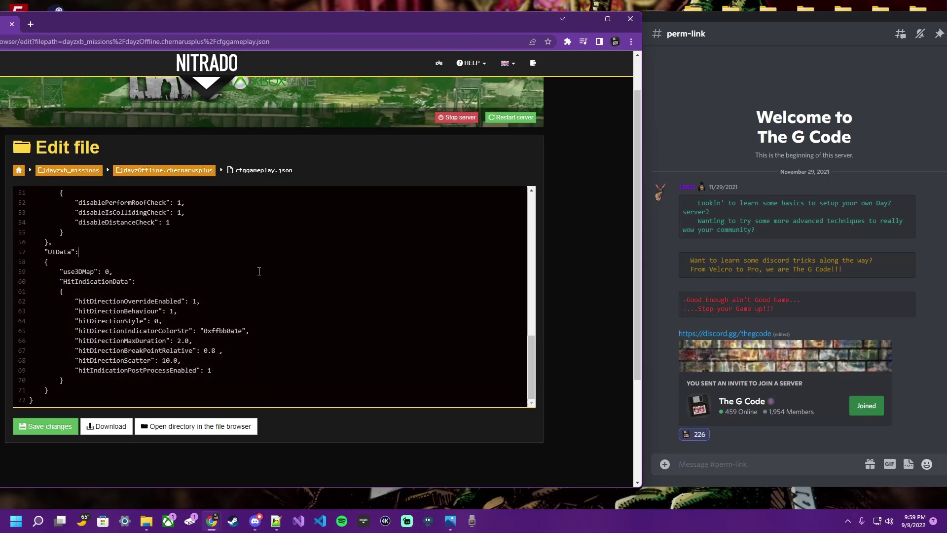
{"action": "scroll", "coordinate": [218, 310], "scroll_direction": "up", "scroll_amount": 4}
{"action": "left_click_drag", "start_coordinate": [186, 340], "coordinate": [247, 192]}
{"action": "left_click", "coordinate": [259, 361]}
{"action": "scroll", "coordinate": [258, 353], "scroll_direction": "up", "scroll_amount": 3}
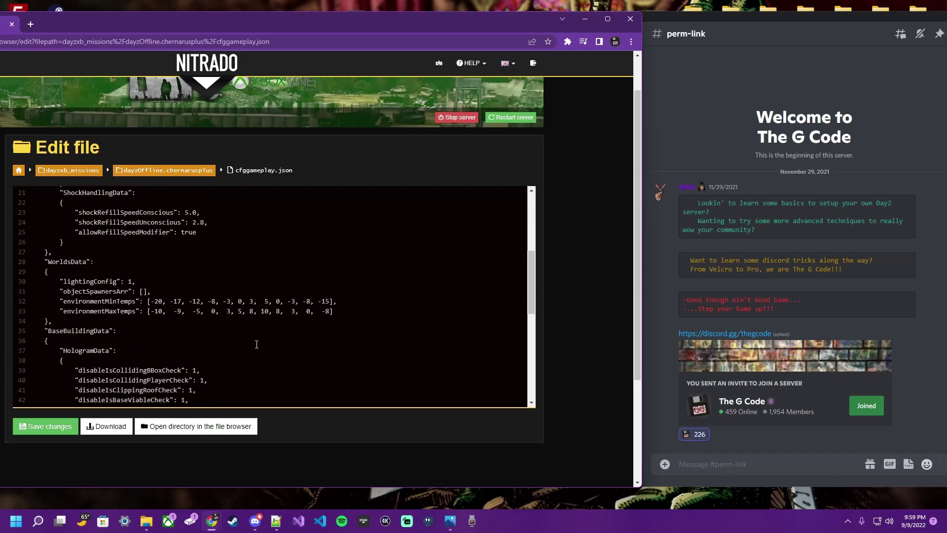
{"action": "double_click", "coordinate": [71, 292]}
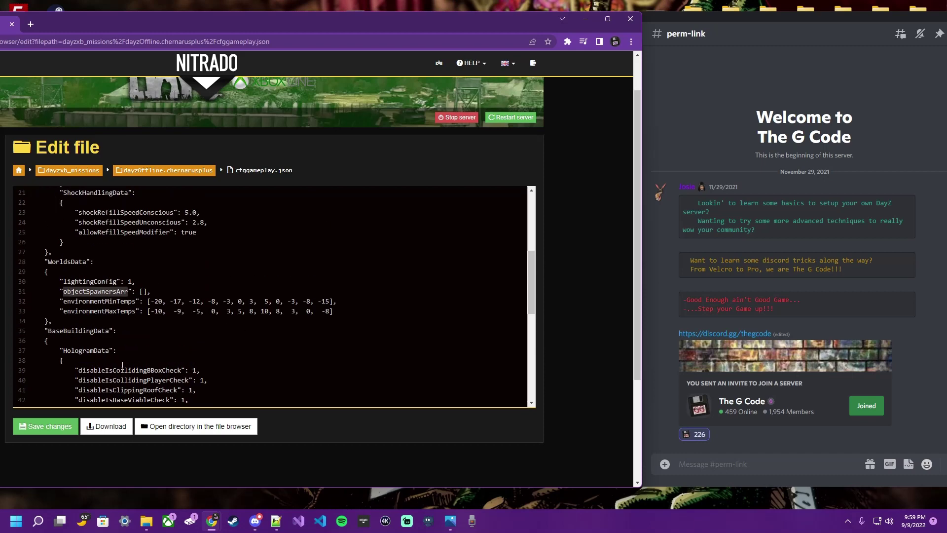
{"action": "left_click_drag", "start_coordinate": [63, 251], "coordinate": [91, 351]}
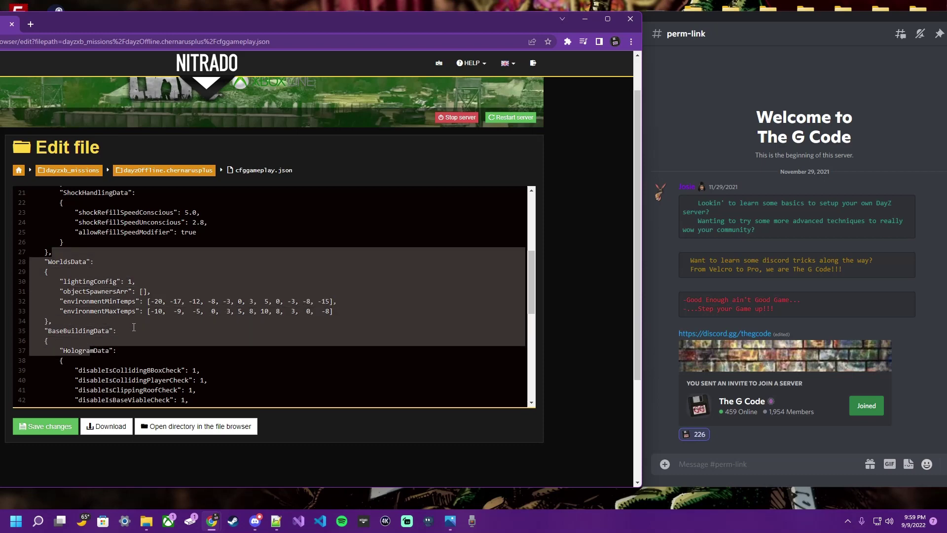
{"action": "left_click", "coordinate": [177, 246]}
{"action": "double_click", "coordinate": [102, 292]}
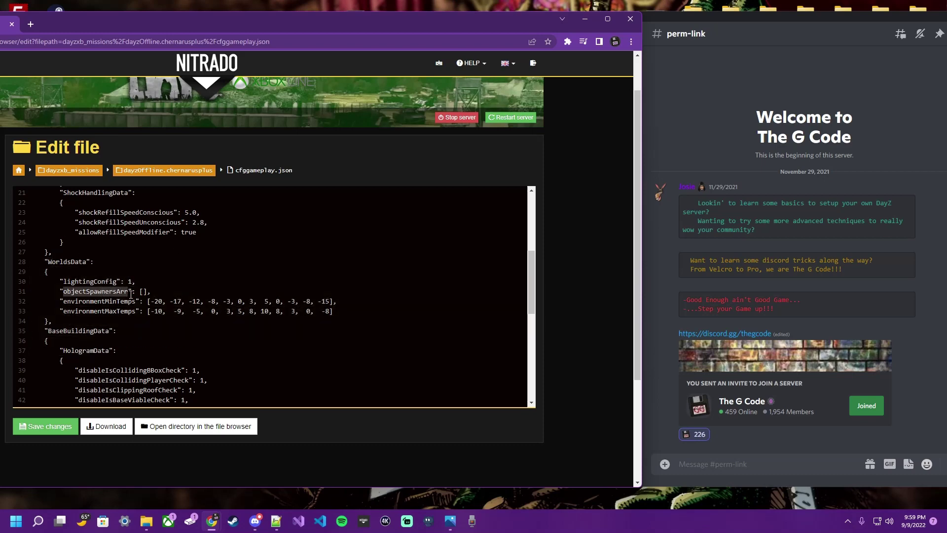
{"action": "left_click", "coordinate": [143, 292]}
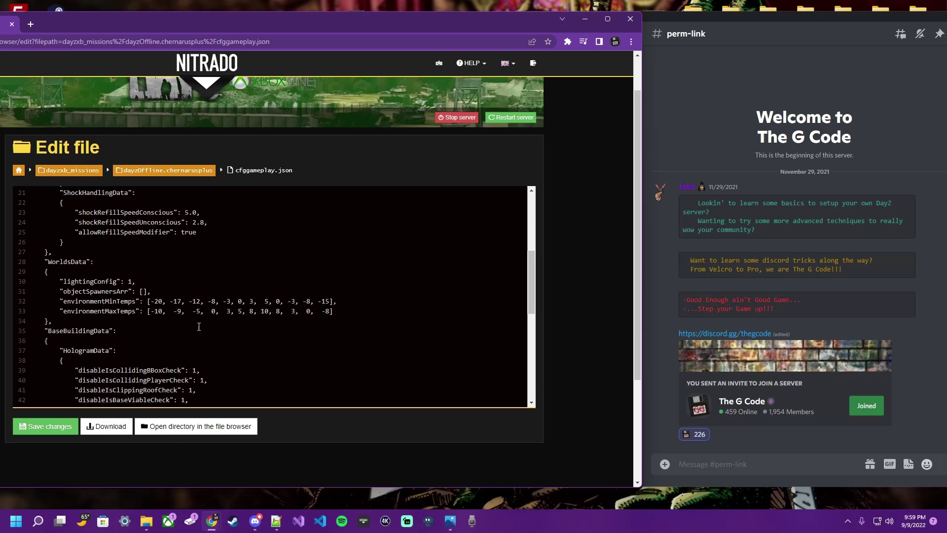
{"action": "type", "text": "\"file\",\"file\",\"file\",\"file\""}
{"action": "left_click_drag", "start_coordinate": [220, 292], "coordinate": [223, 292]}
{"action": "double_click", "coordinate": [234, 292]}
{"action": "left_click", "coordinate": [193, 293]}
{"action": "double_click", "coordinate": [207, 291]}
{"action": "left_click", "coordinate": [167, 291]}
{"action": "double_click", "coordinate": [182, 290]}
{"action": "left_click", "coordinate": [246, 293]}
{"action": "left_click_drag", "start_coordinate": [144, 290], "coordinate": [247, 290]}
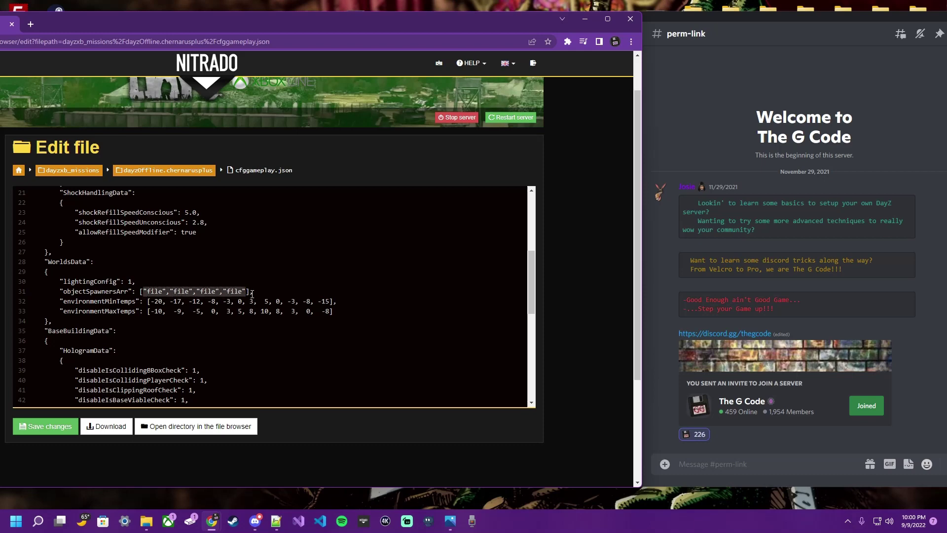
- Empty objectSpawnersArr, move its closing bracket to its own indented line, and add a first "file", entry
{"action": "key", "text": "BackSpace"}
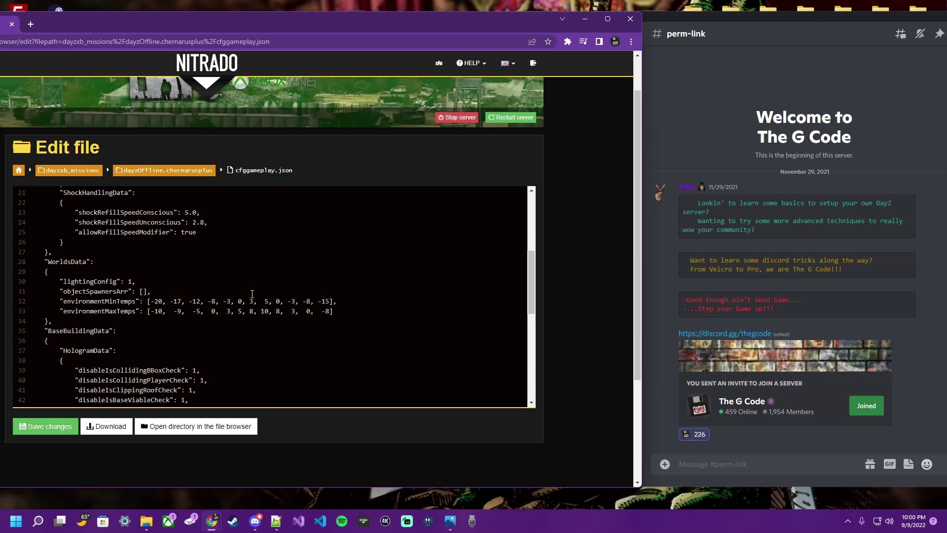
{"action": "key", "text": "Return"}
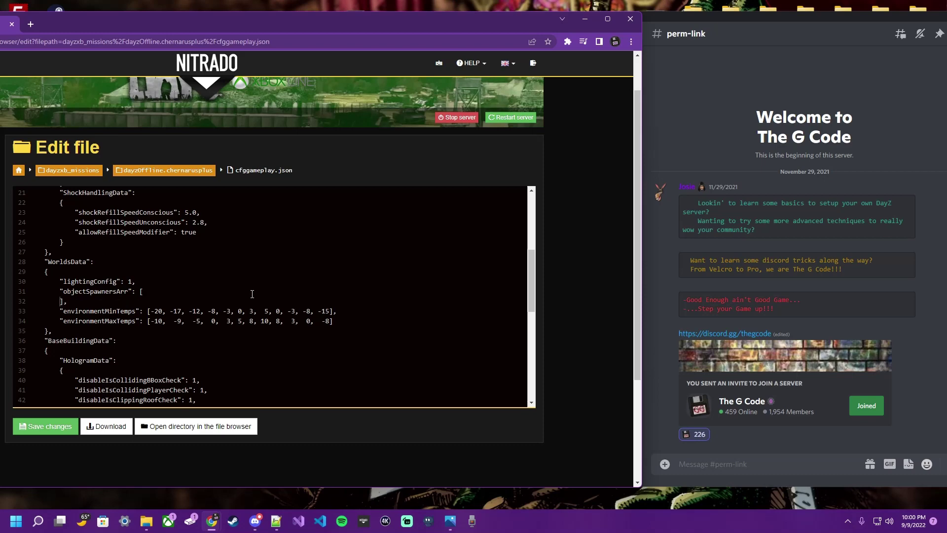
{"action": "key", "text": "Tab"}
{"action": "key", "text": "Tab"}
{"action": "key", "text": "Tab"}
{"action": "key", "text": "Tab"}
{"action": "key", "text": "Tab"}
{"action": "key", "text": "Return"}
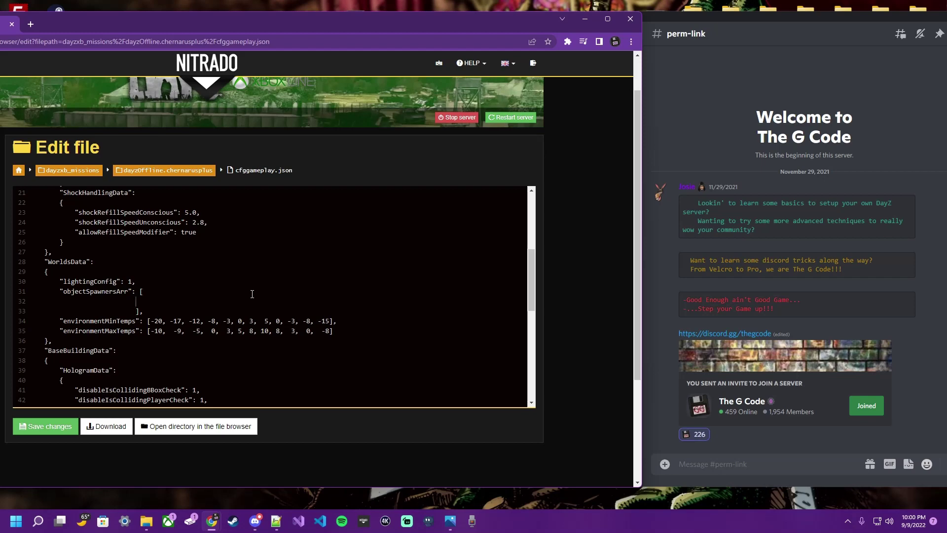
{"action": "type", "text": "\"file\","}
- Add three more "file" entries, the last without a comma, then select all four
{"action": "key", "text": "Return"}
{"action": "type", "text": "\"file\","}
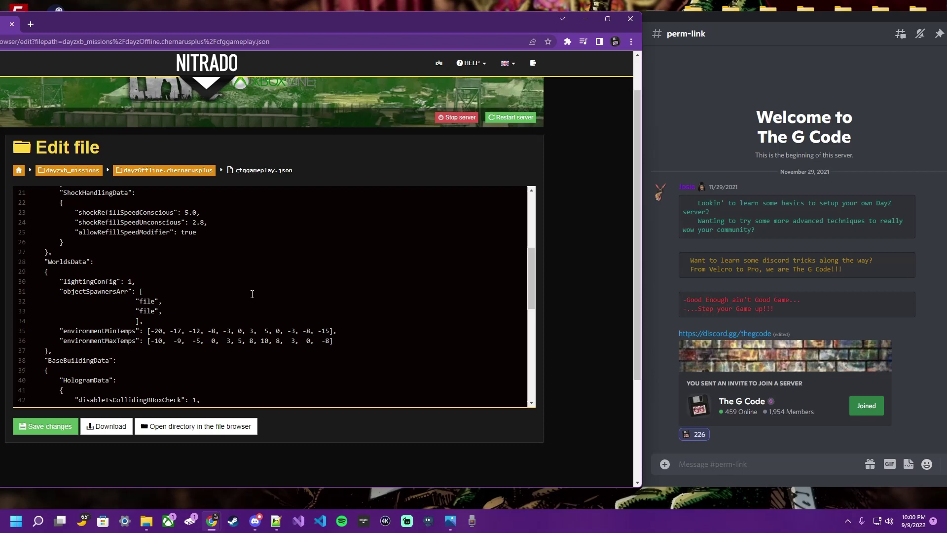
{"action": "key", "text": "Return"}
{"action": "type", "text": "\"fil"}
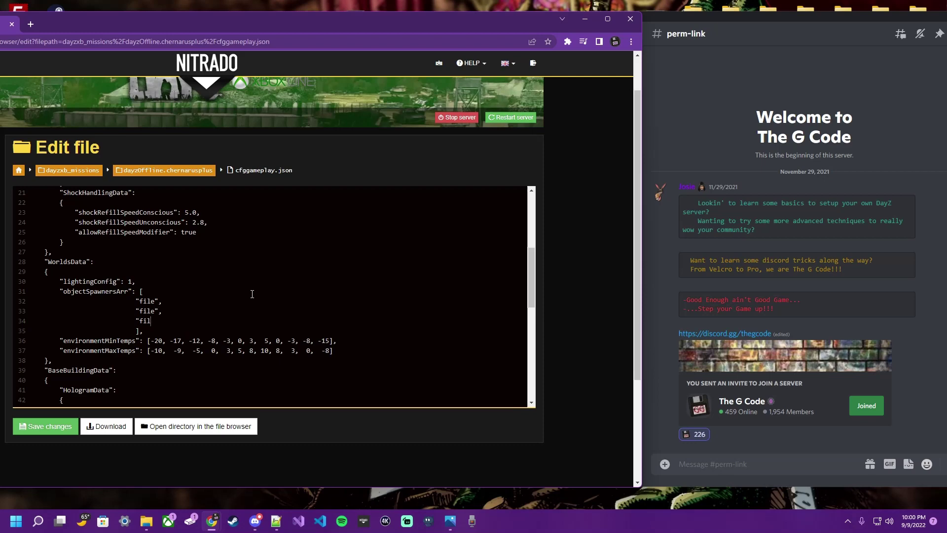
{"action": "type", "text": "e\","}
{"action": "key", "text": "Return"}
{"action": "type", "text": "\"file\""}
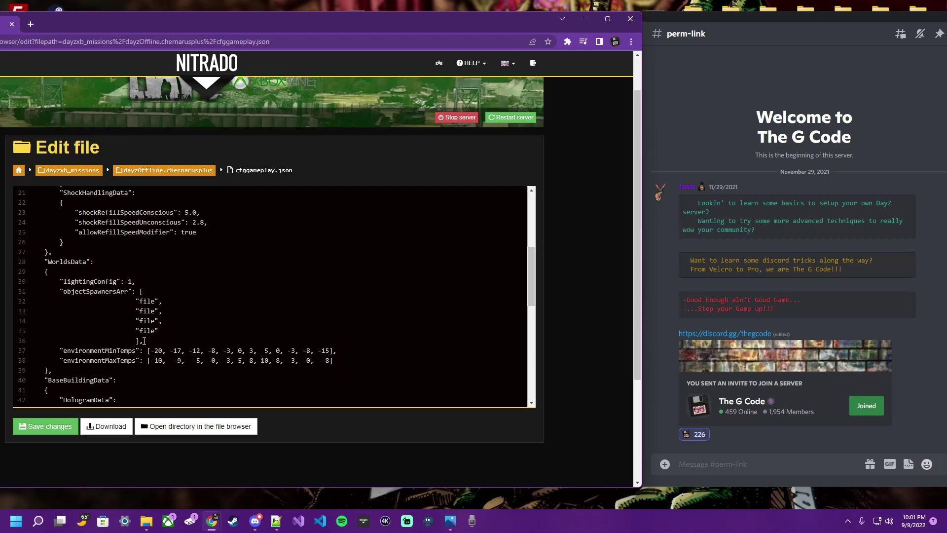
{"action": "left_click_drag", "start_coordinate": [158, 321], "coordinate": [163, 322]}
{"action": "left_click", "coordinate": [164, 323]}
{"action": "left_click_drag", "start_coordinate": [135, 300], "coordinate": [167, 328]}
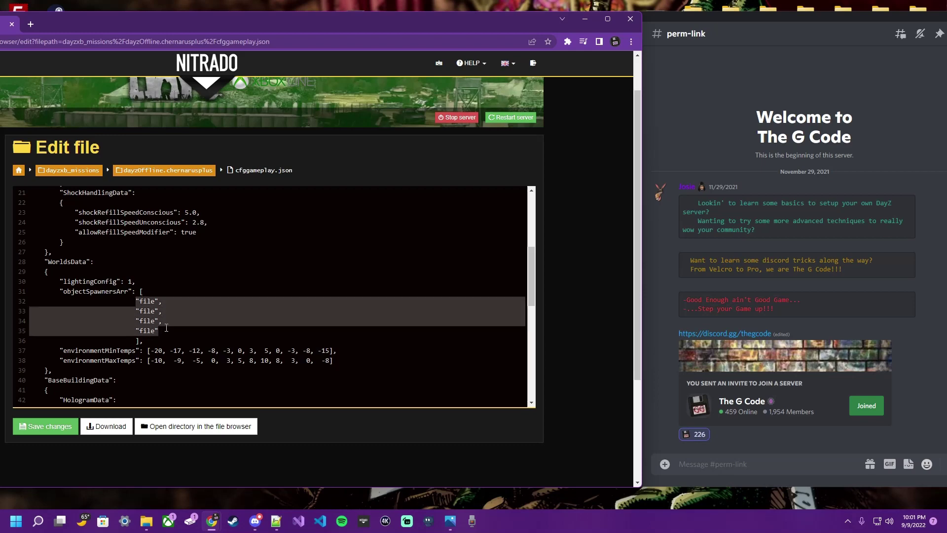
- Replace the four entries with a single "/custom/FileName.json", path line
{"action": "key", "text": "BackSpace"}
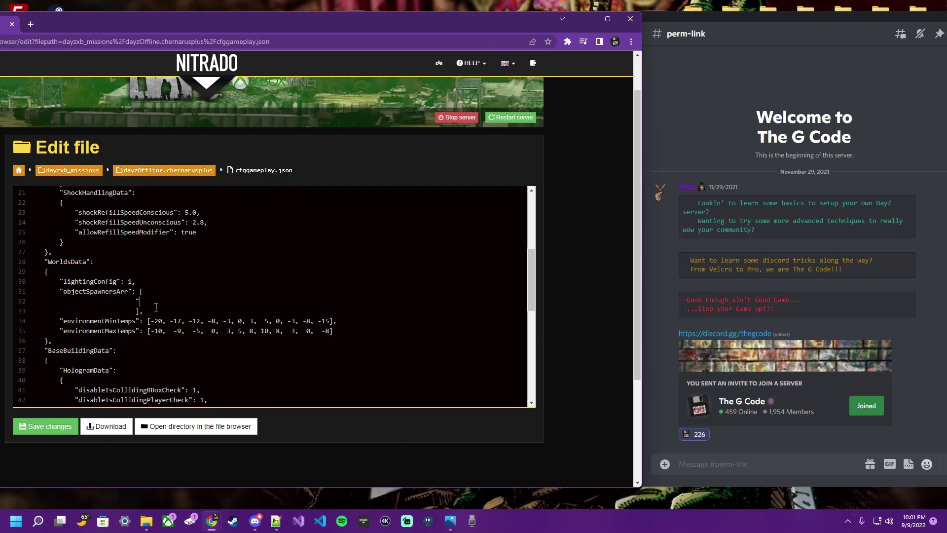
{"action": "type", "text": "/custom/FileName.json\""}
{"action": "left_click_drag", "start_coordinate": [138, 302], "coordinate": [143, 303]}
{"action": "key", "text": "BackSpace"}
{"action": "left_click", "coordinate": [225, 302]}
{"action": "type", "text": ","}
- Delete the accidentally pasted duplicate lines and restore the leading dot in "./custom/FileName.json"
{"action": "left_click_drag", "start_coordinate": [228, 292], "coordinate": [238, 302]}
{"action": "key", "text": "ctrl+c"}
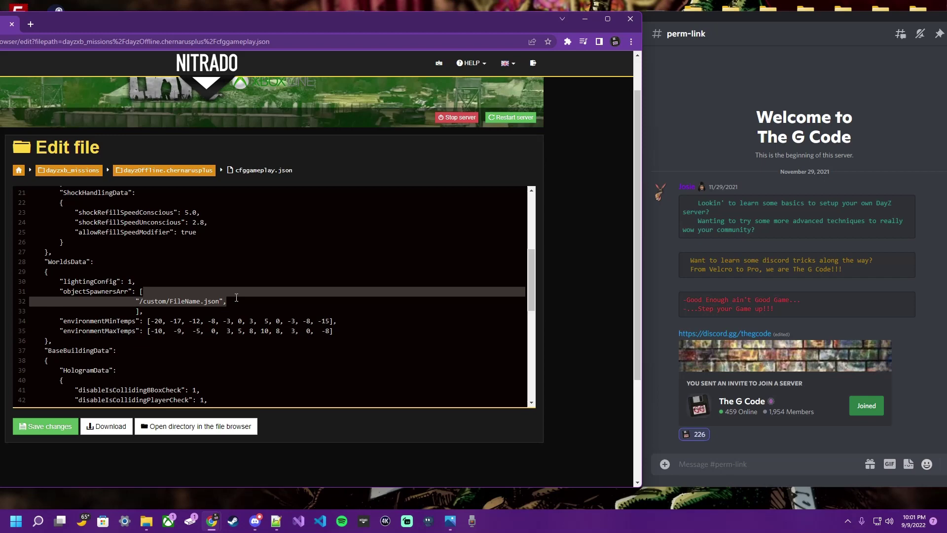
{"action": "left_click", "coordinate": [236, 303]}
{"action": "key", "text": "ctrl+v"}
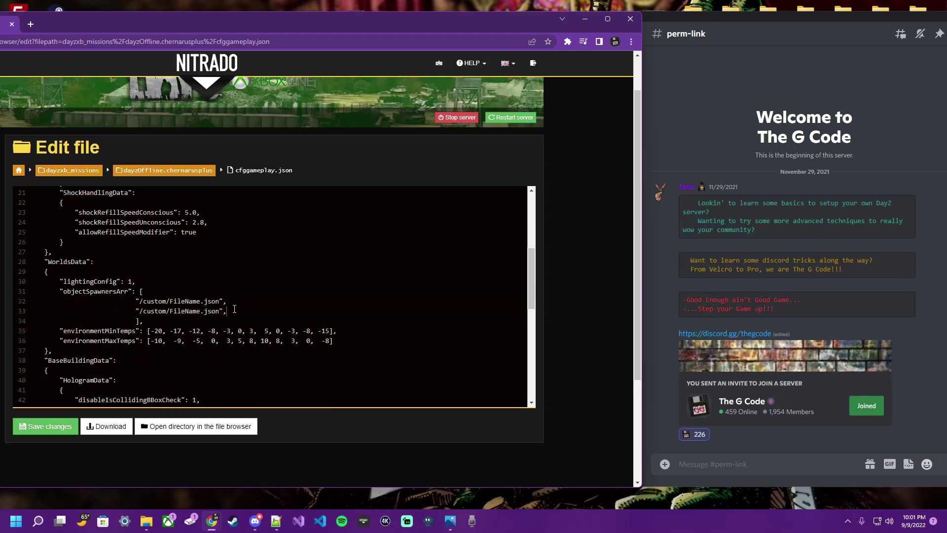
{"action": "key", "text": "ctrl+v"}
{"action": "key", "text": "ctrl+v"}
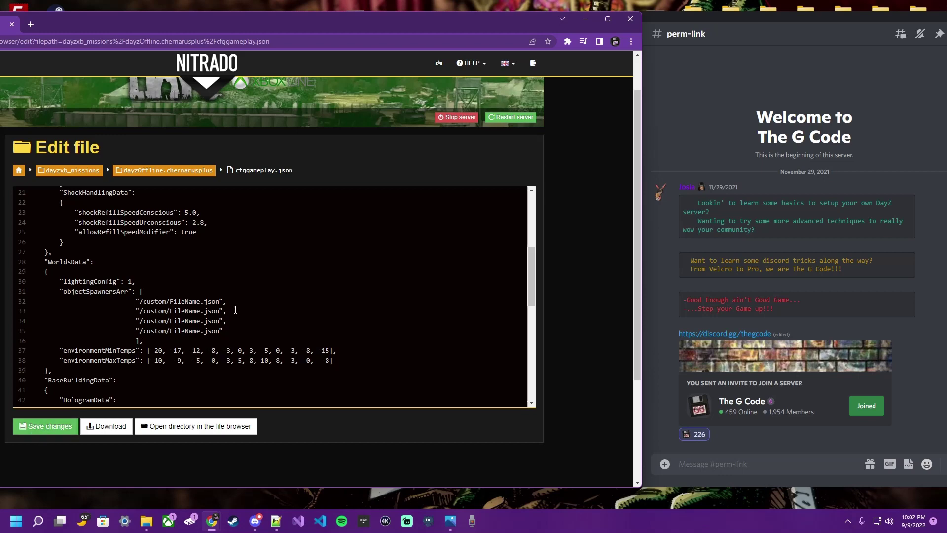
{"action": "left_click_drag", "start_coordinate": [223, 301], "coordinate": [233, 329]}
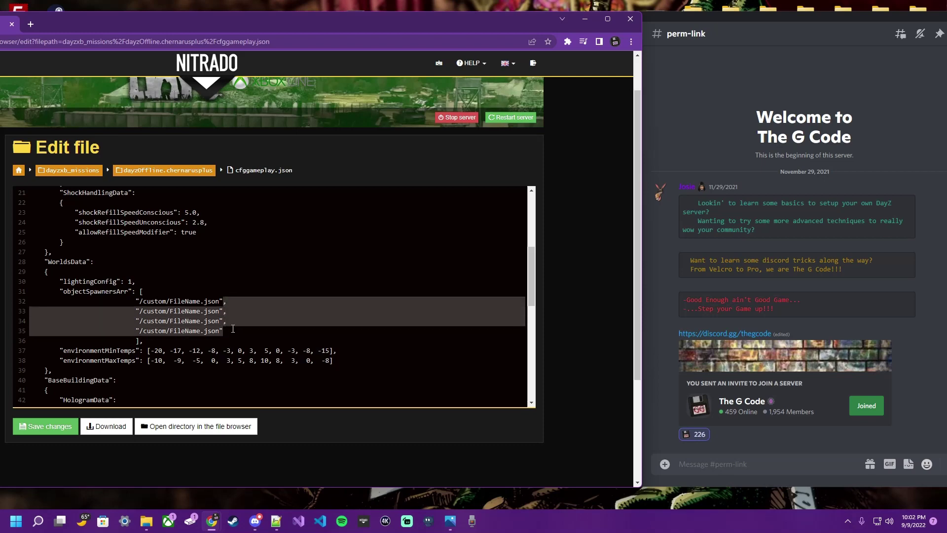
{"action": "key", "text": "BackSpace"}
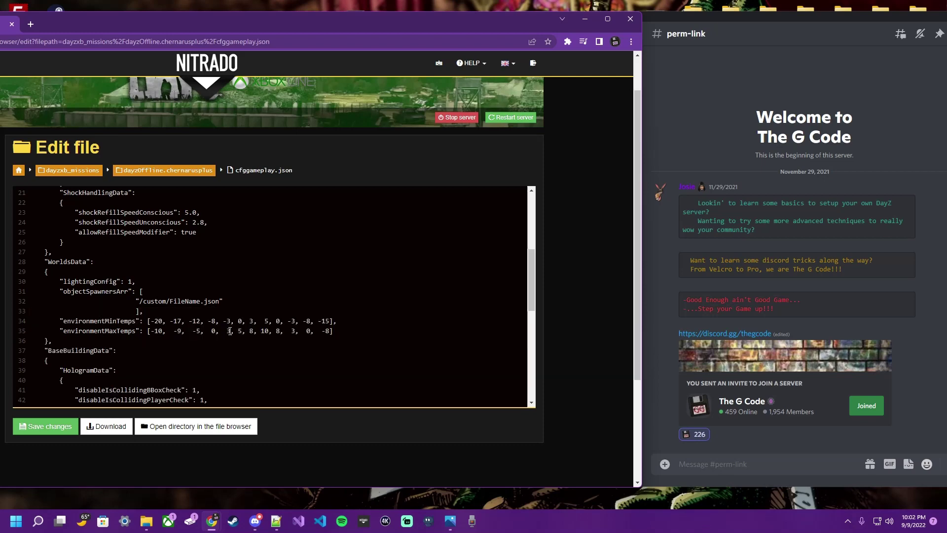
{"action": "left_click", "coordinate": [147, 304]}
{"action": "type", "text": "."}
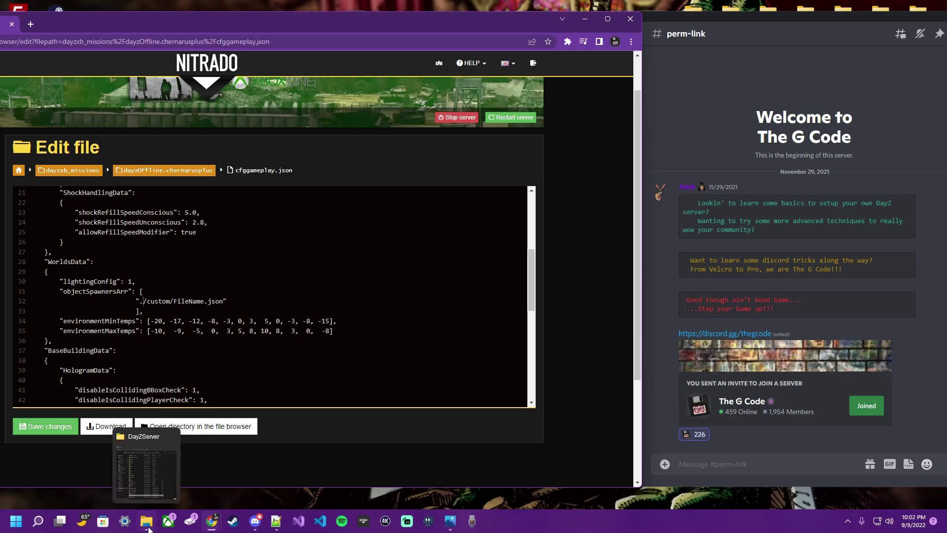
- Highlight FileName in the path and copy the Altar118Master name from Documents > DayZ > Editor
{"action": "double_click", "coordinate": [183, 298]}
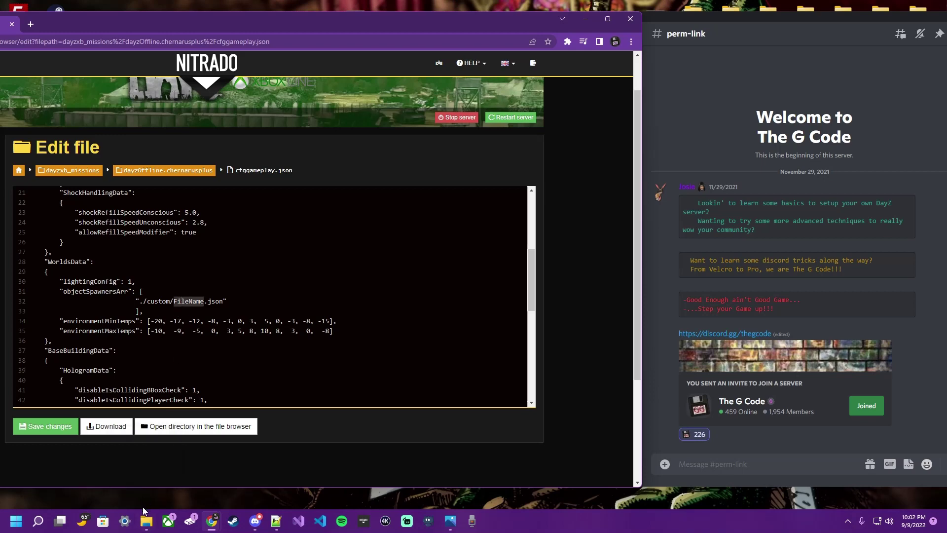
{"action": "left_click", "coordinate": [148, 524]}
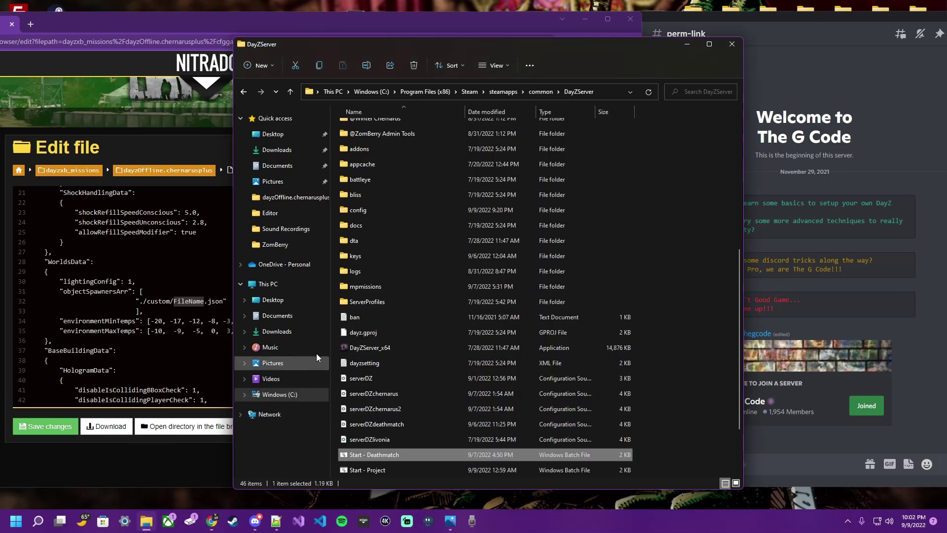
{"action": "left_click", "coordinate": [280, 165]}
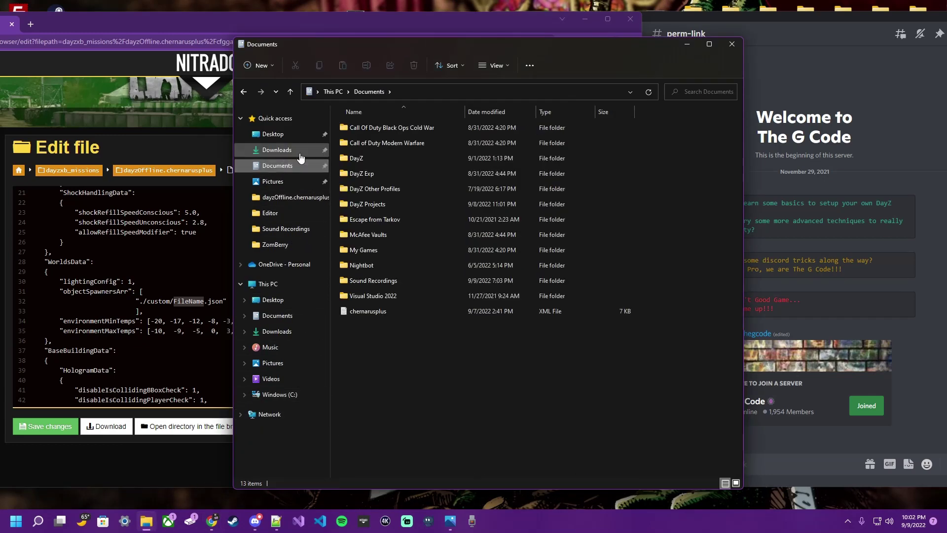
{"action": "double_click", "coordinate": [368, 157]}
{"action": "double_click", "coordinate": [362, 128]}
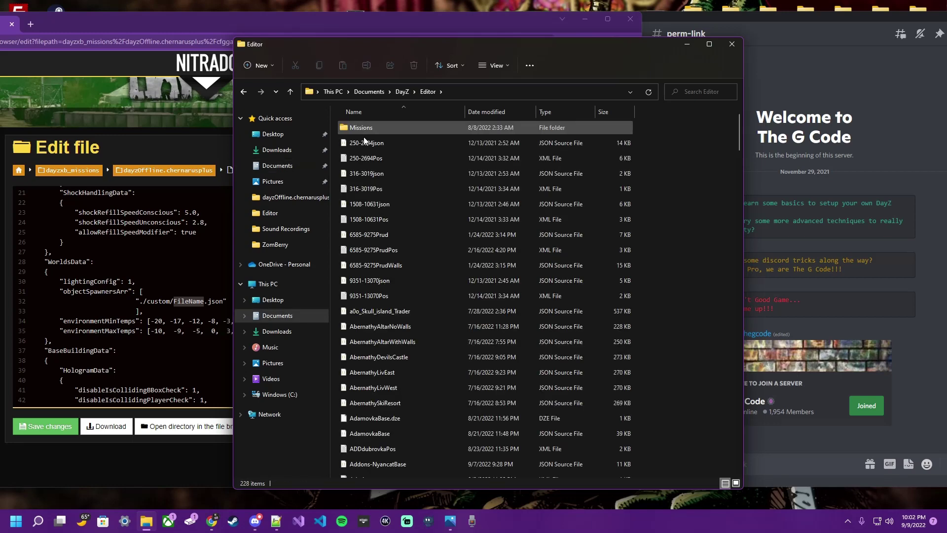
{"action": "scroll", "coordinate": [417, 251], "scroll_direction": "down", "scroll_amount": 5}
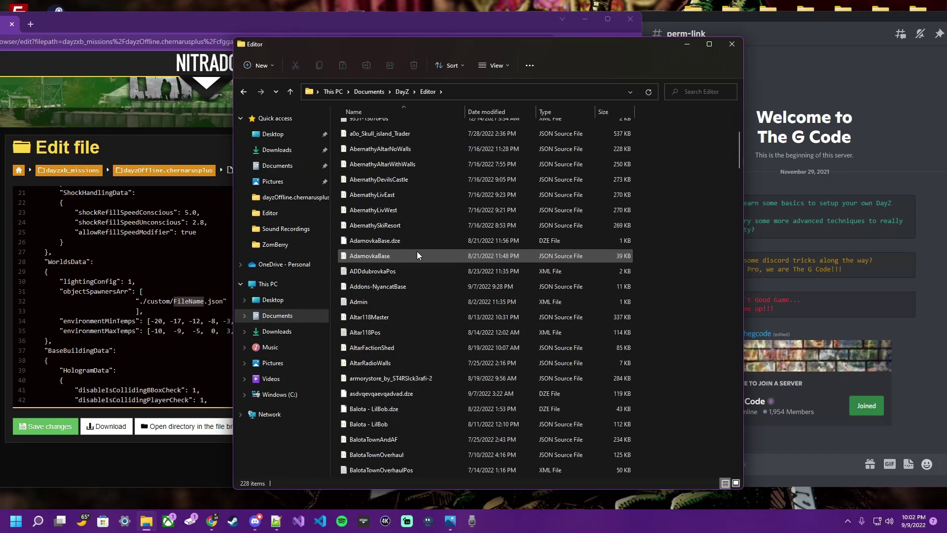
{"action": "left_click", "coordinate": [374, 319]}
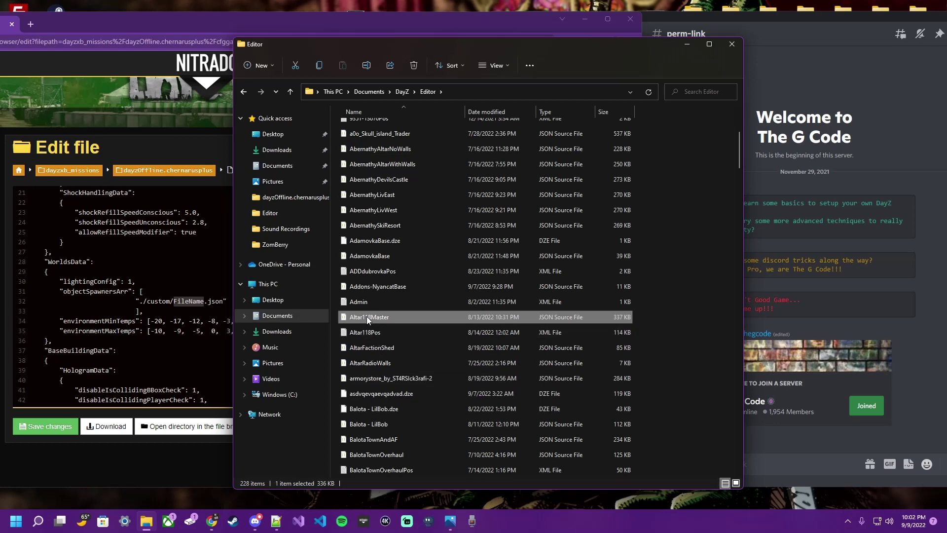
{"action": "left_click", "coordinate": [367, 318]}
{"action": "key", "text": "ctrl+c"}
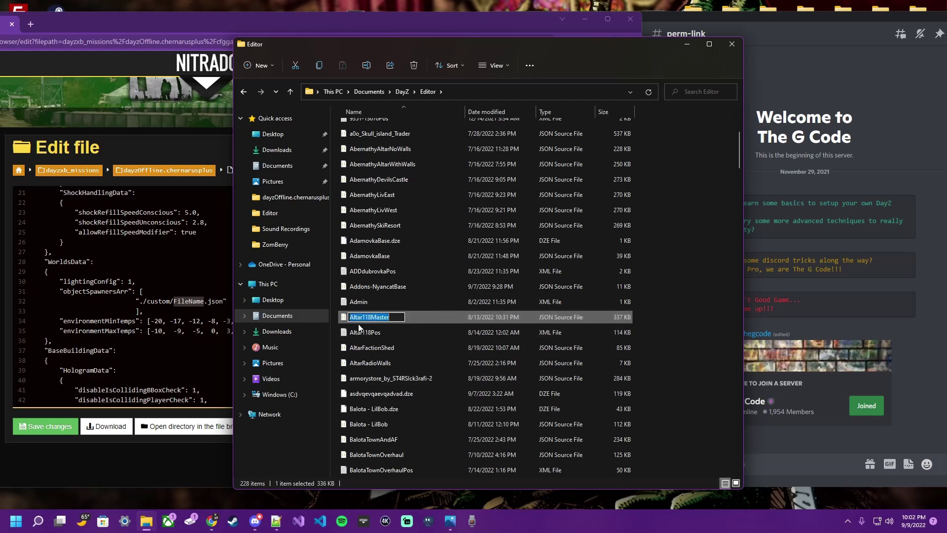
{"action": "left_click", "coordinate": [202, 314]}
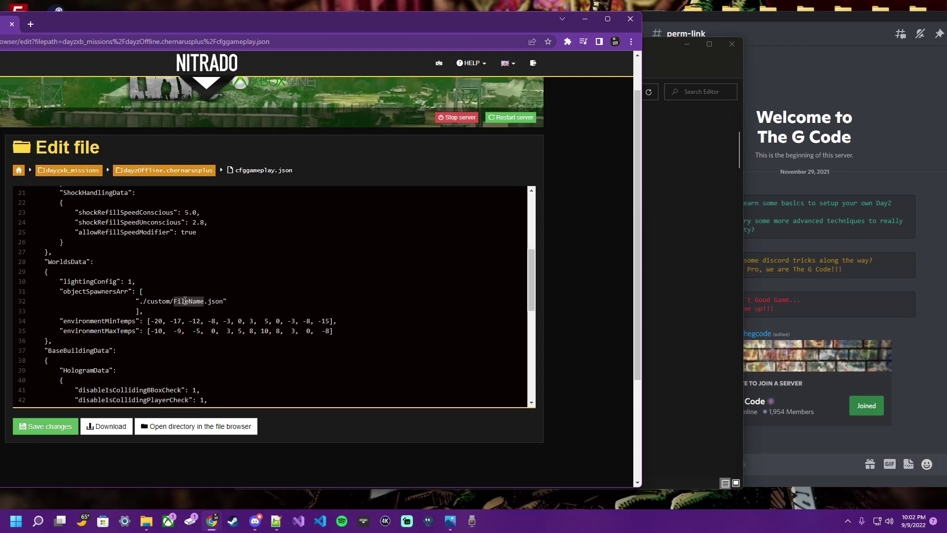
- Replace FileName with Altar118Master so line 32 reads "./custom/Altar118Master.json", then save cfggameplay.json
{"action": "key", "text": "ctrl+v"}
{"action": "left_click", "coordinate": [42, 428]}
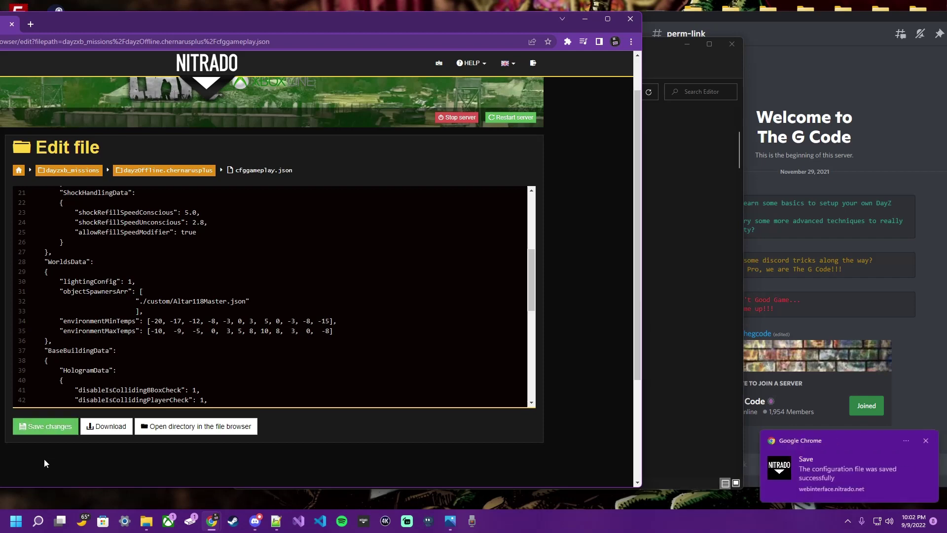
{"action": "left_click", "coordinate": [839, 481]}
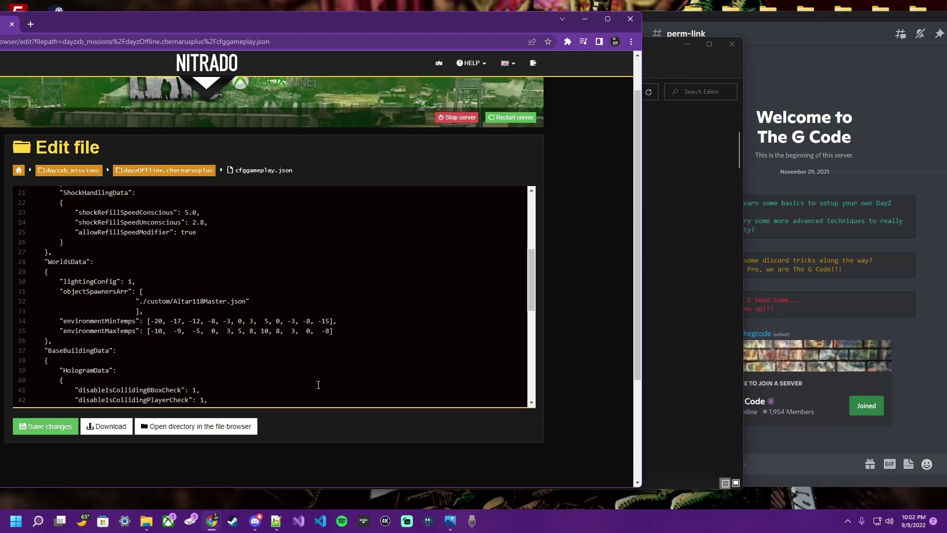
- Restart the game server from the Nitrado page to apply the Altar118Master spawner
{"action": "left_click", "coordinate": [519, 123]}
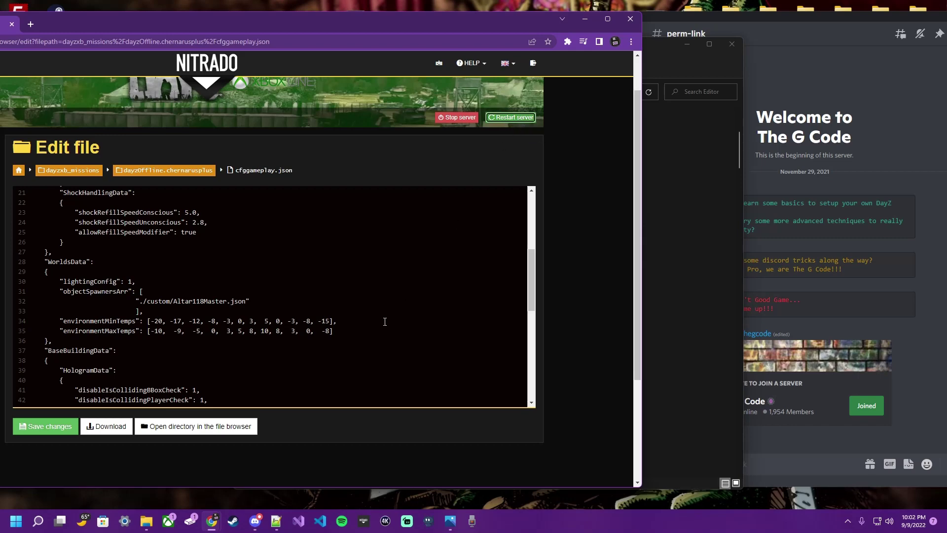